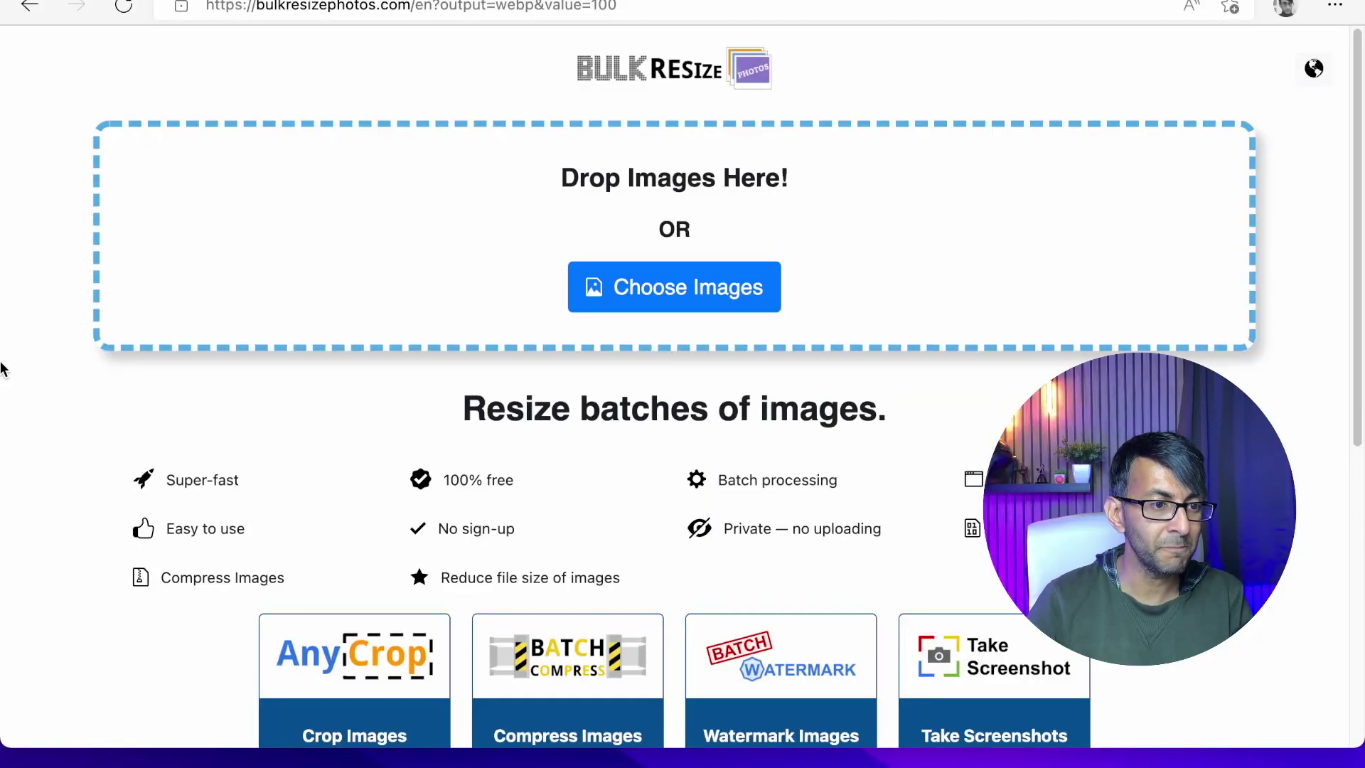
- Select every photo in the IMAGE folder and load them into Bulk Resize Photos
click(710, 299)
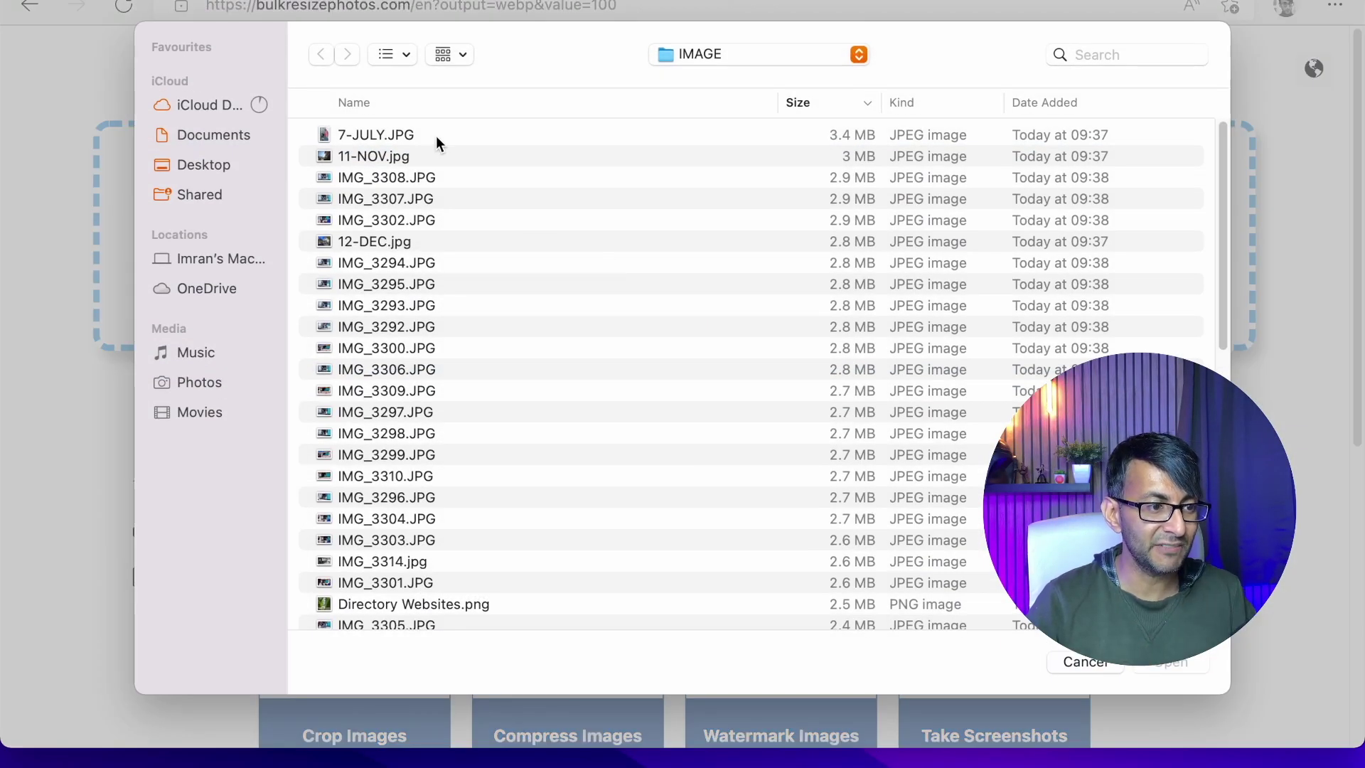
click(437, 135)
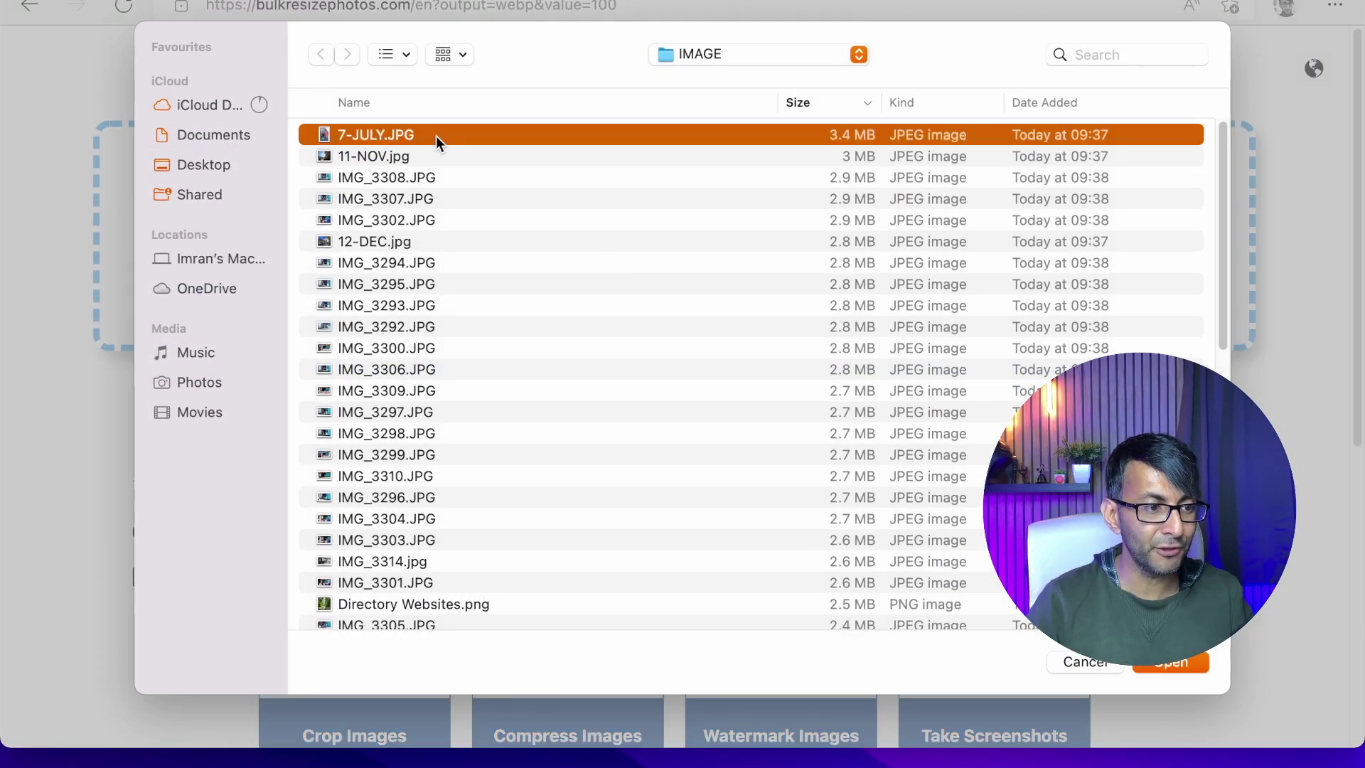
drag(1220, 130, 953, 575)
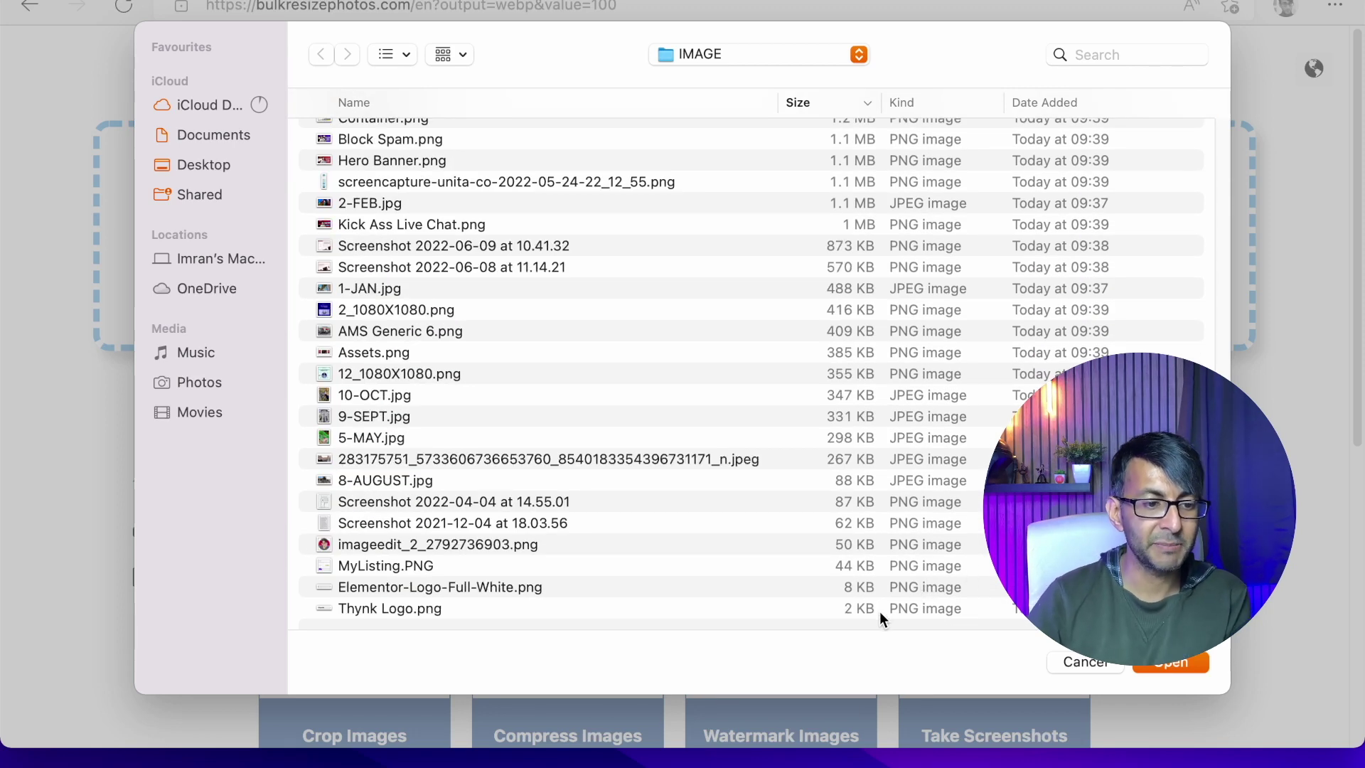
scroll(876, 589, up, 15)
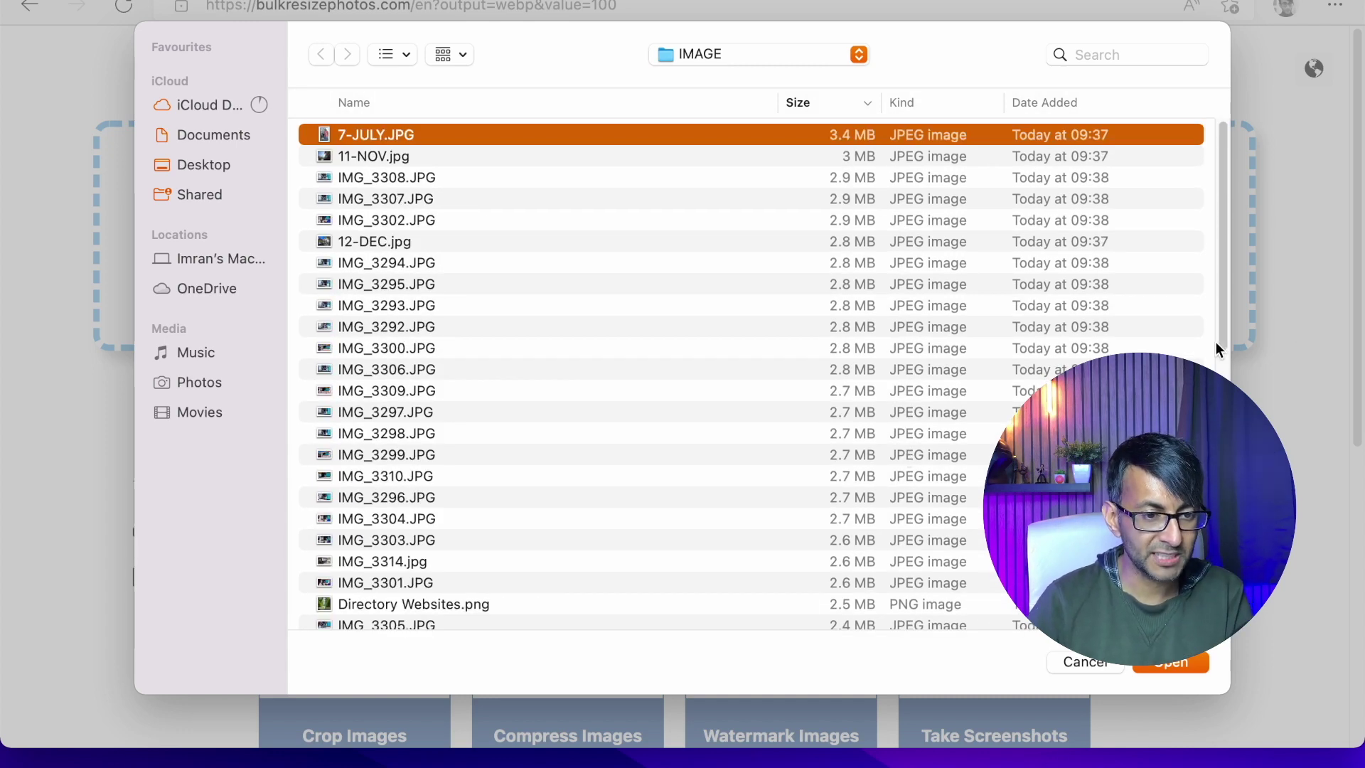
key(super+a)
key(Return)
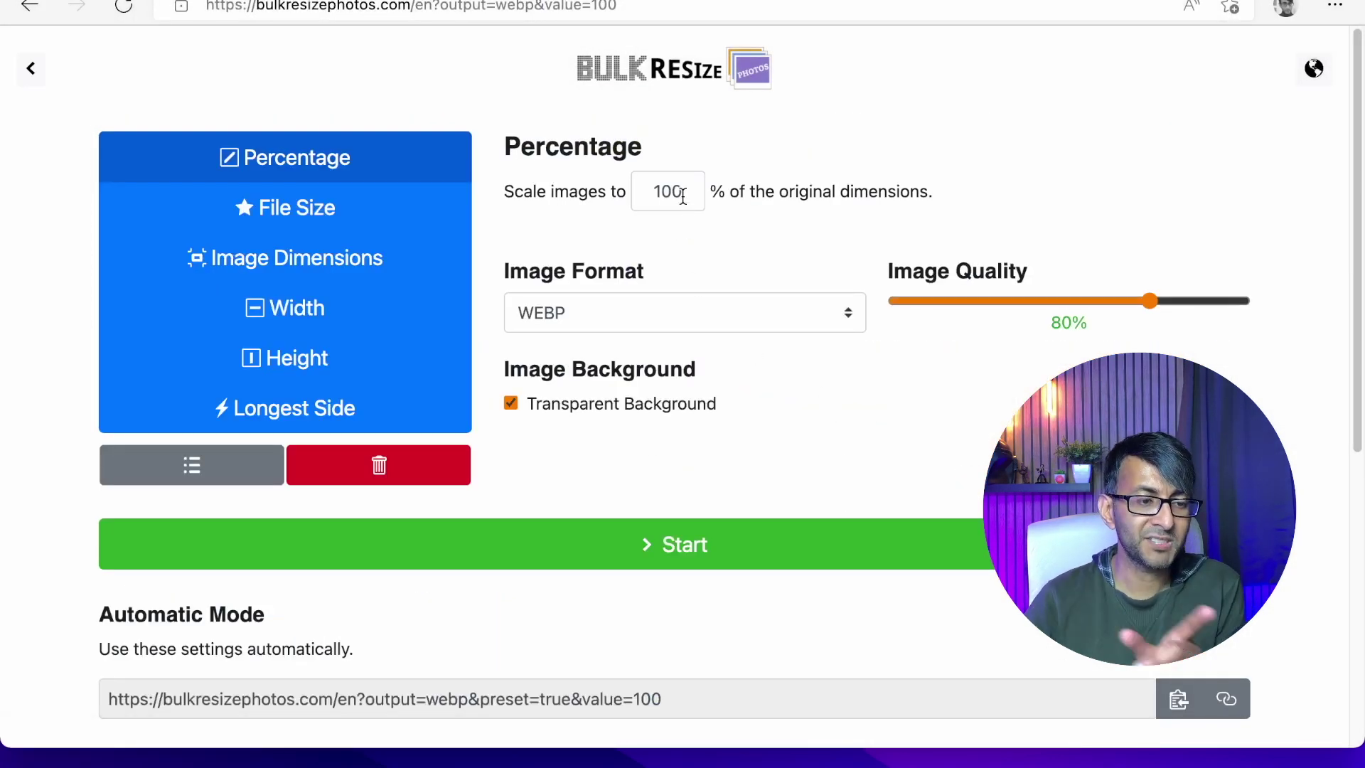
- Keep WEBP output at 100% scale and 80% quality and start the conversion
click(624, 315)
click(637, 313)
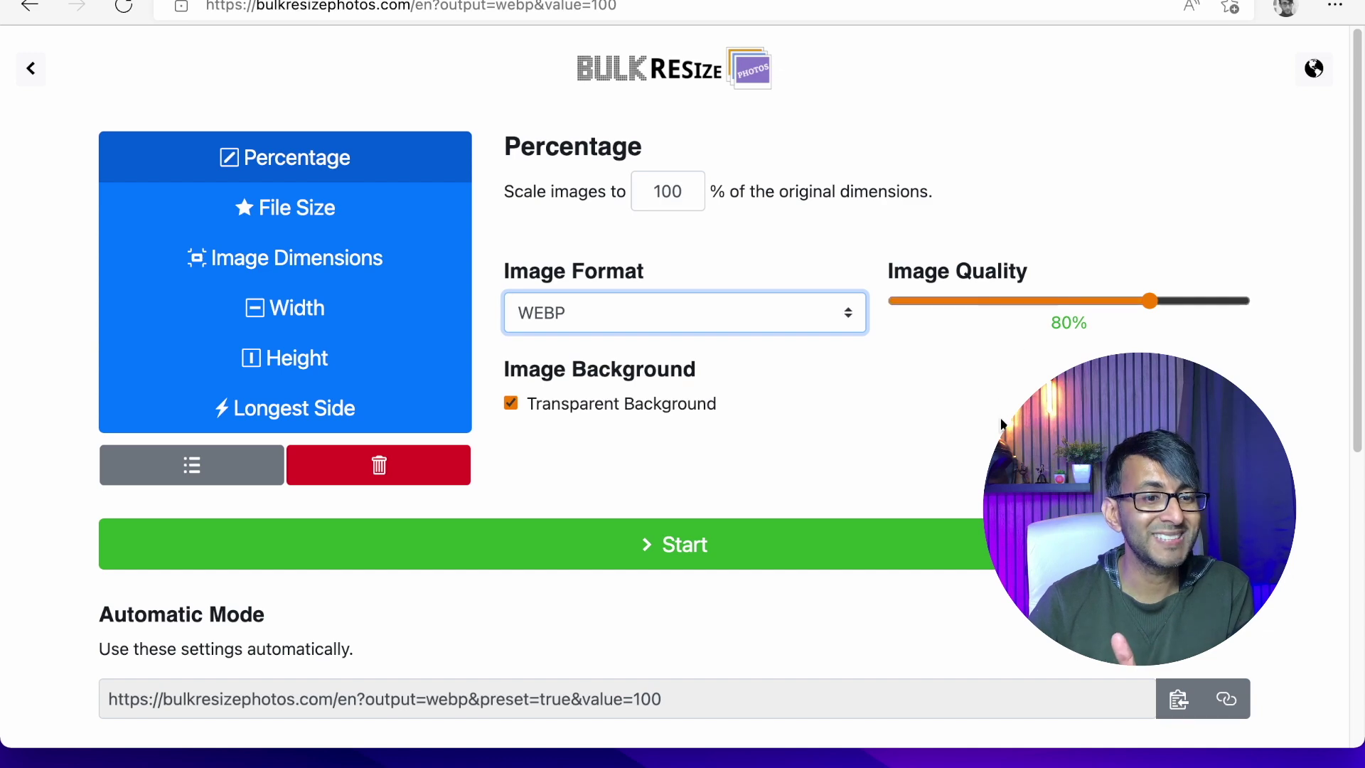
click(761, 549)
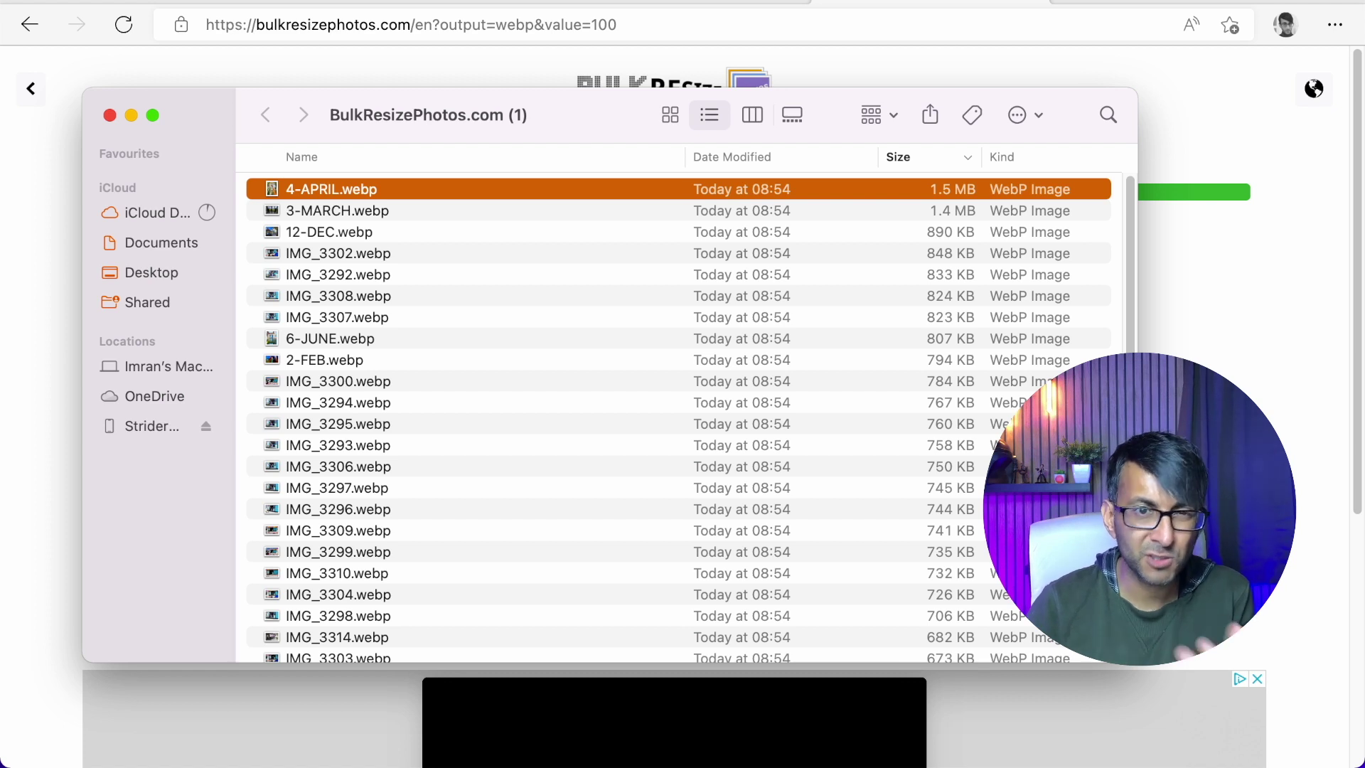
- Check 4-APRIL.webp's Get Info details (1.5 MB, 3024×4032), then close the Info window
right_click(359, 188)
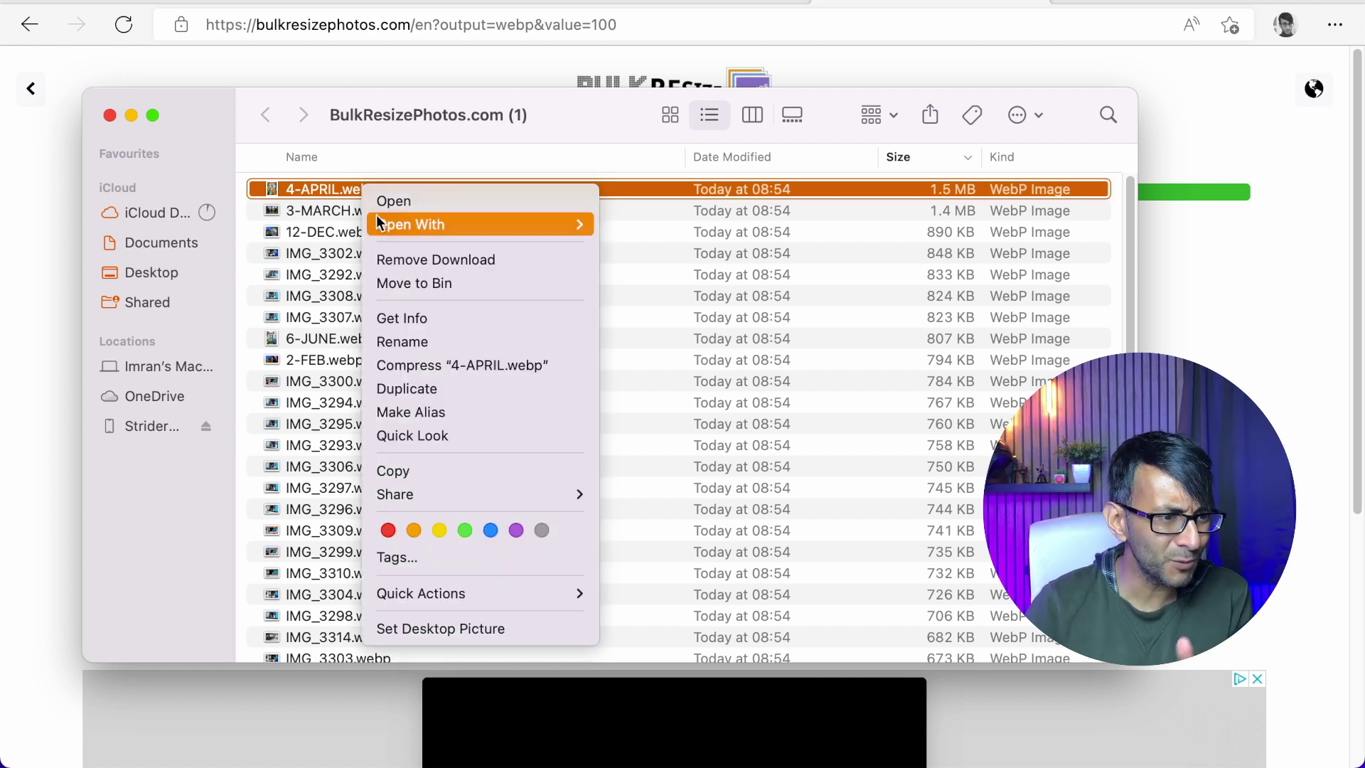
click(445, 318)
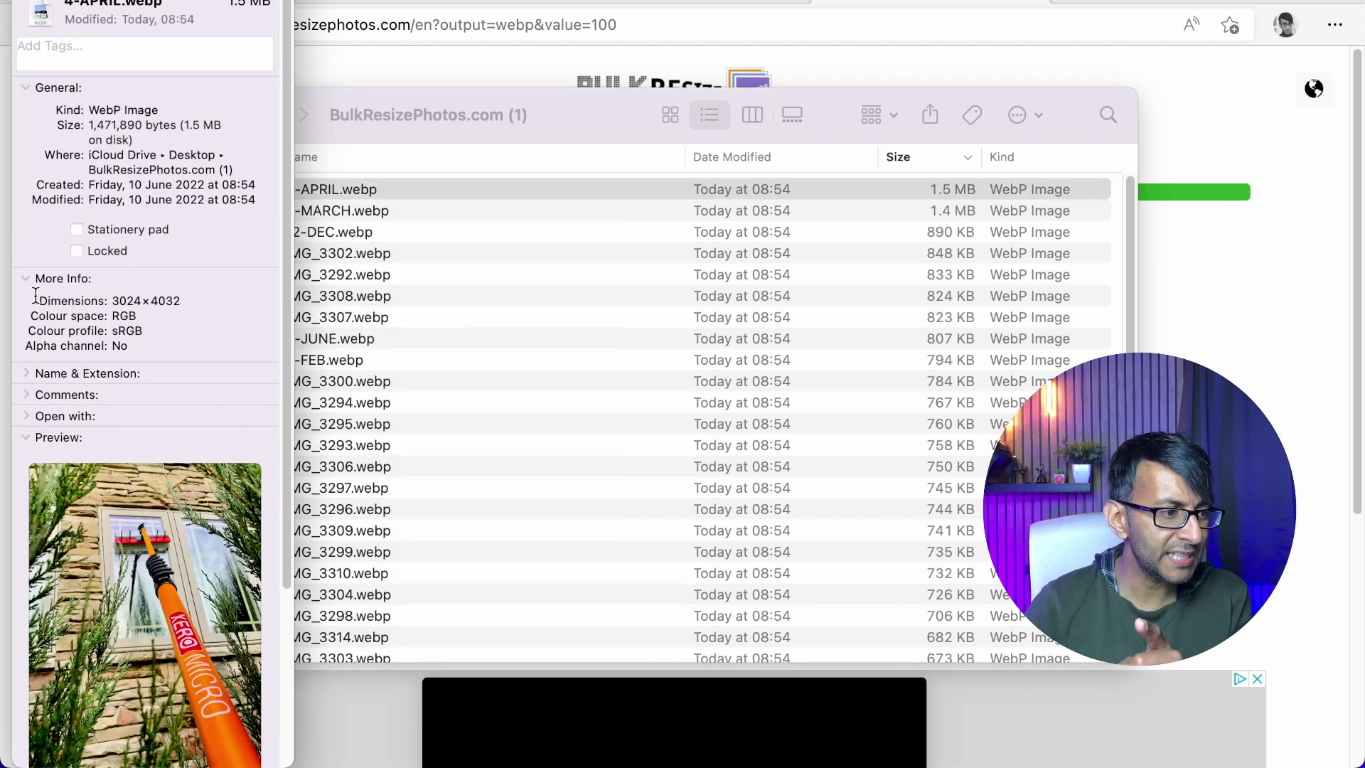
drag(177, 141, 522, 141)
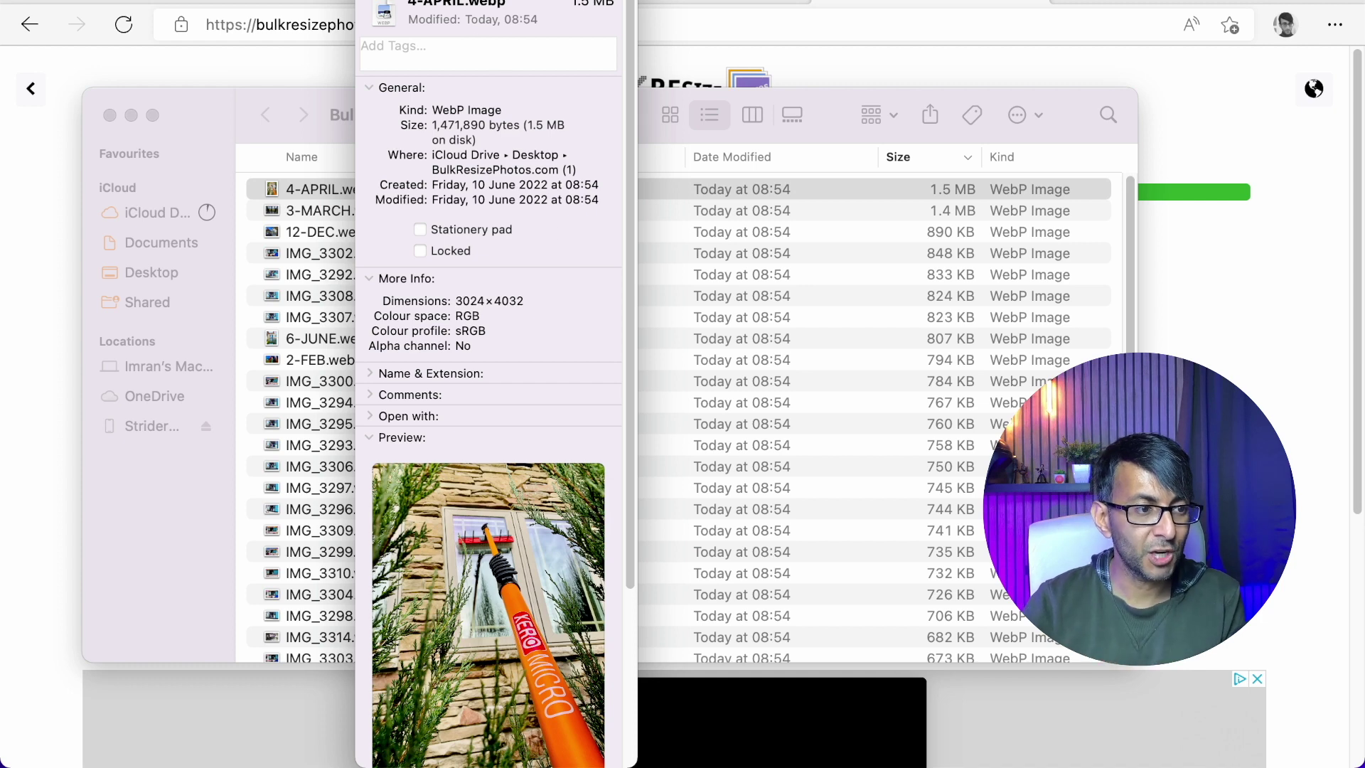
key(super+w)
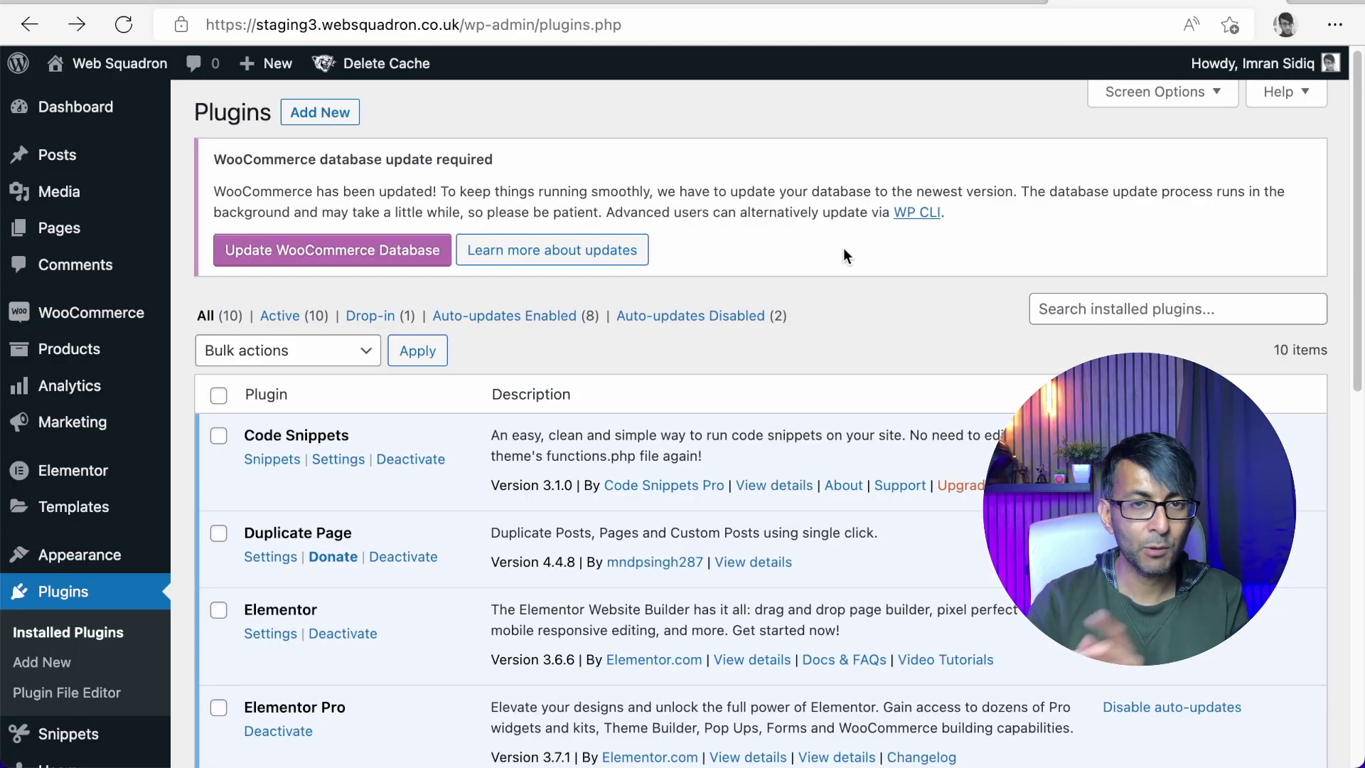
- Search plugins for 'tinypng', then install and activate TinyPNG – JPEG, PNG & WebP image compression
click(318, 113)
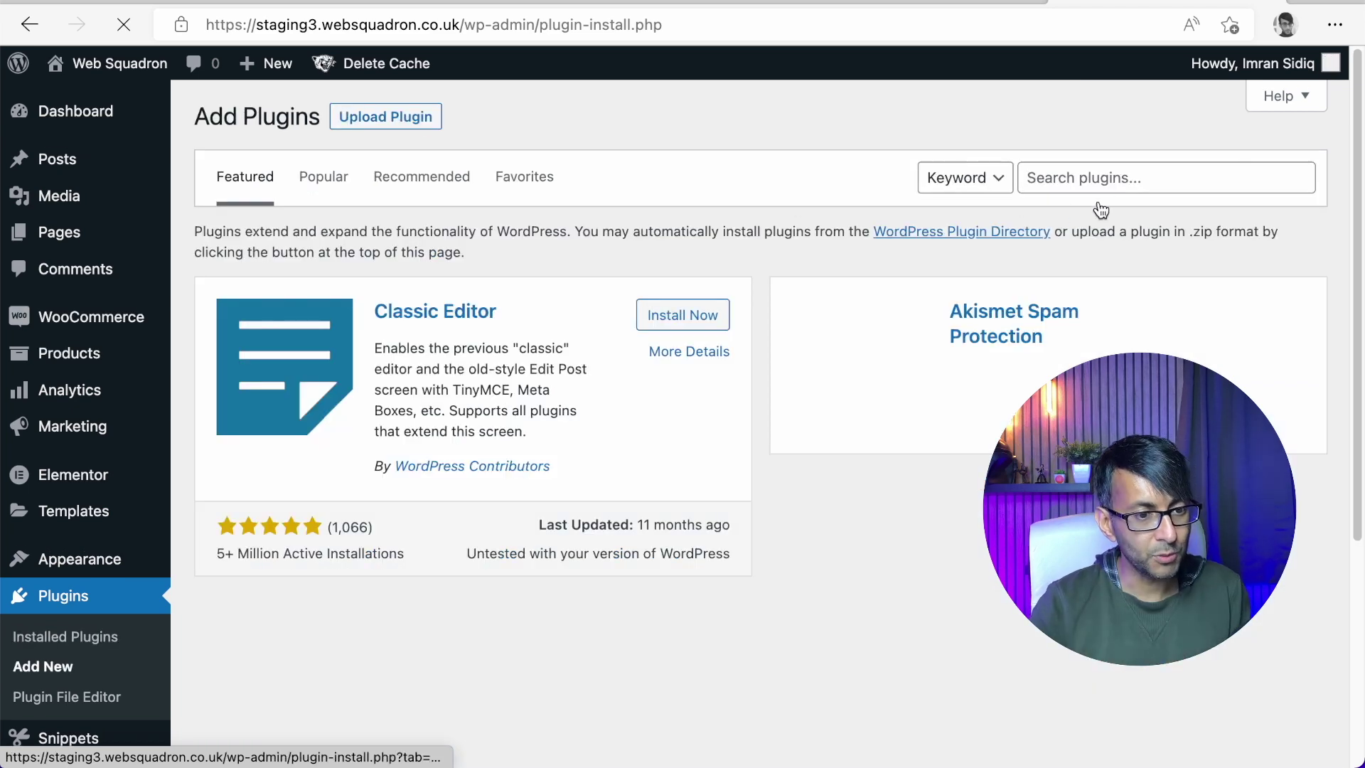
click(1106, 179)
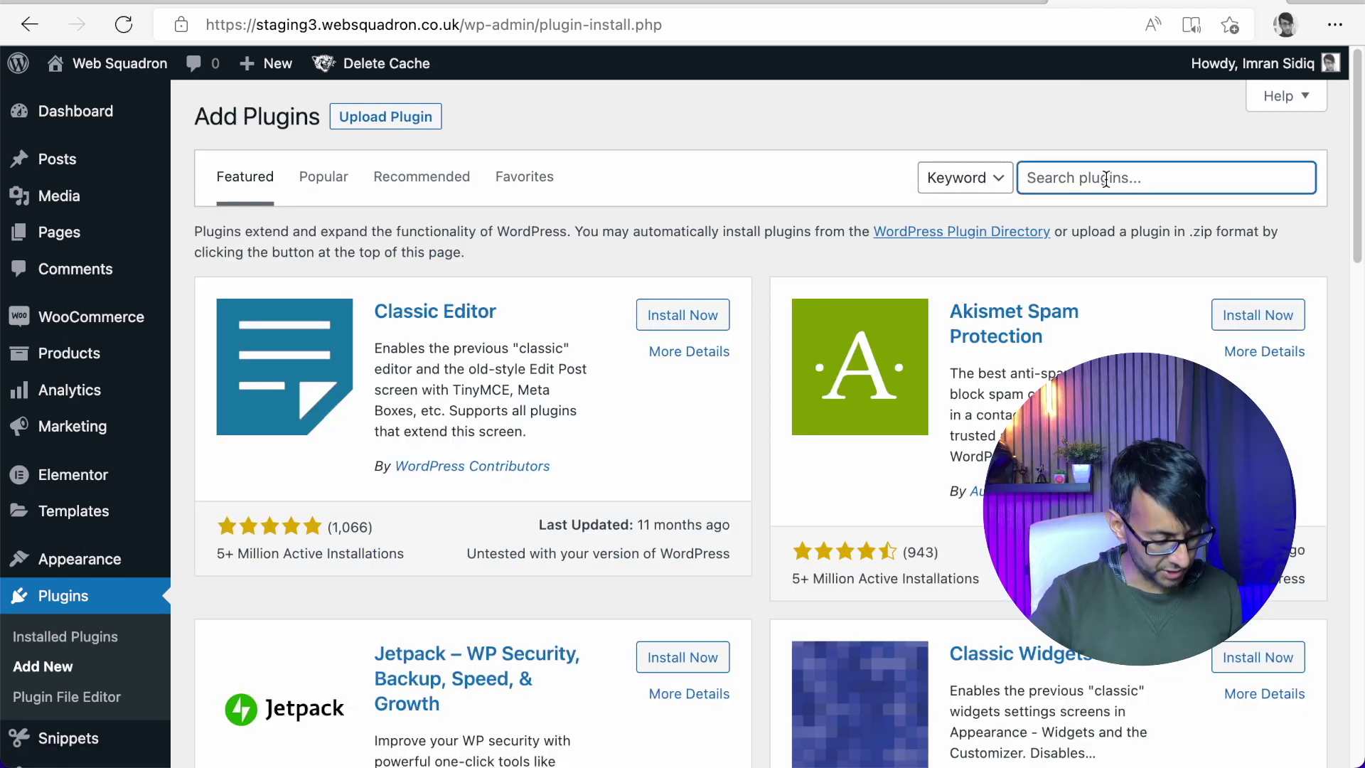
text(tinypng)
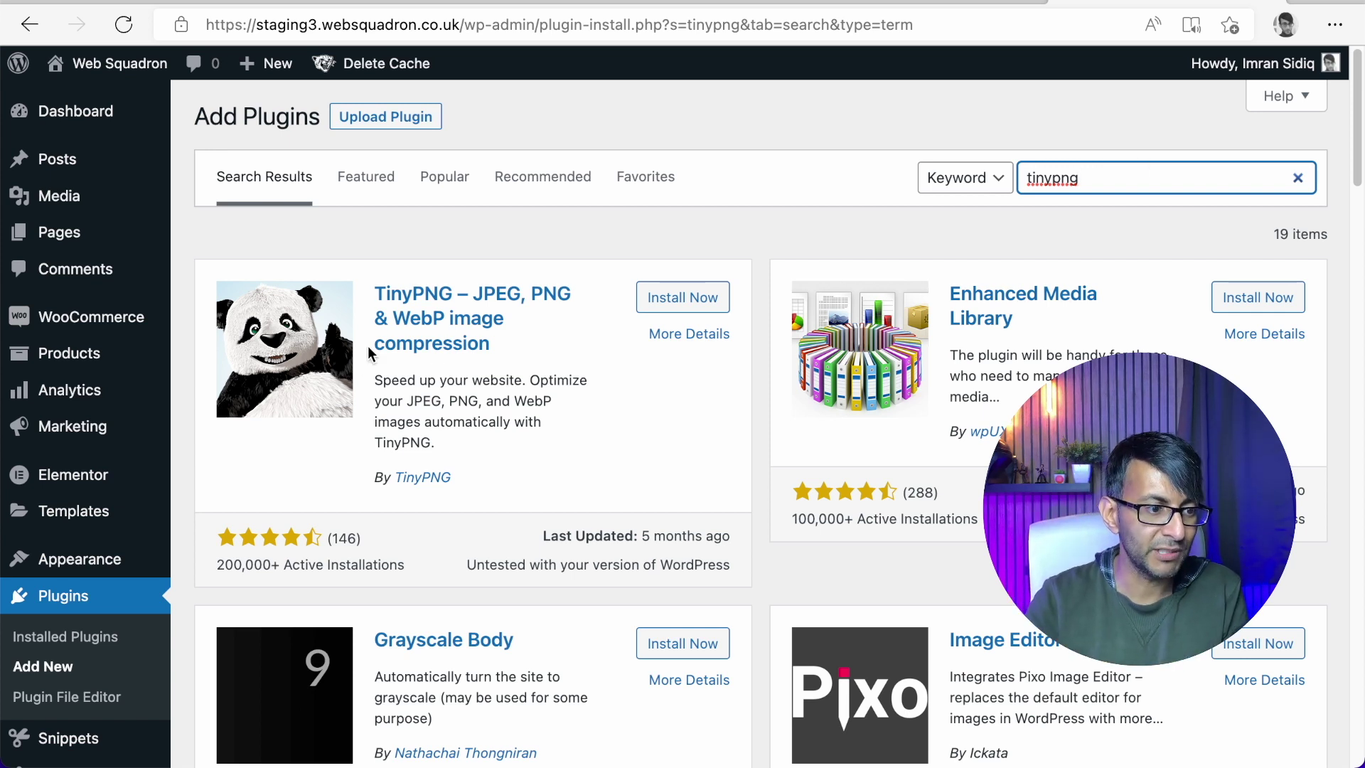
click(678, 297)
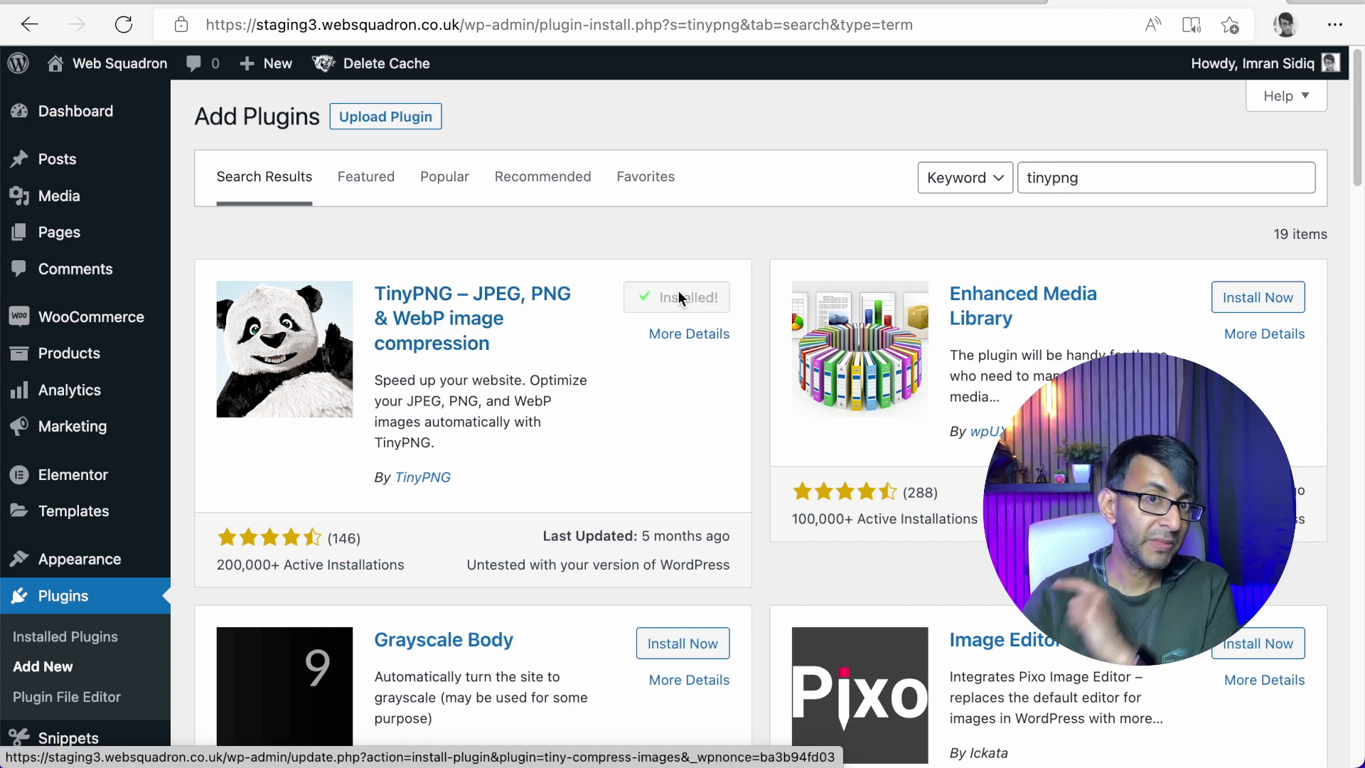
click(681, 298)
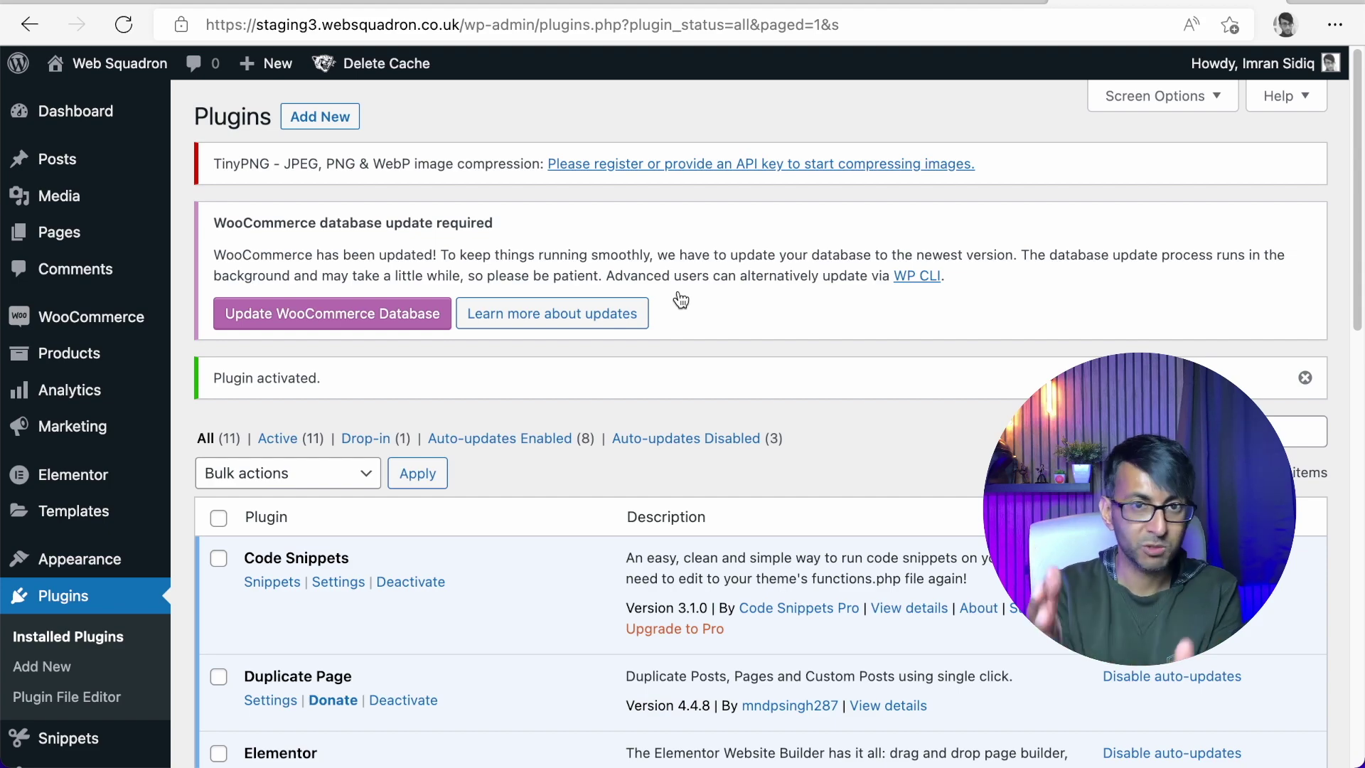
- Scroll Installed Plugins down to TinyPNG and open its Settings page
scroll(522, 553, down, 7)
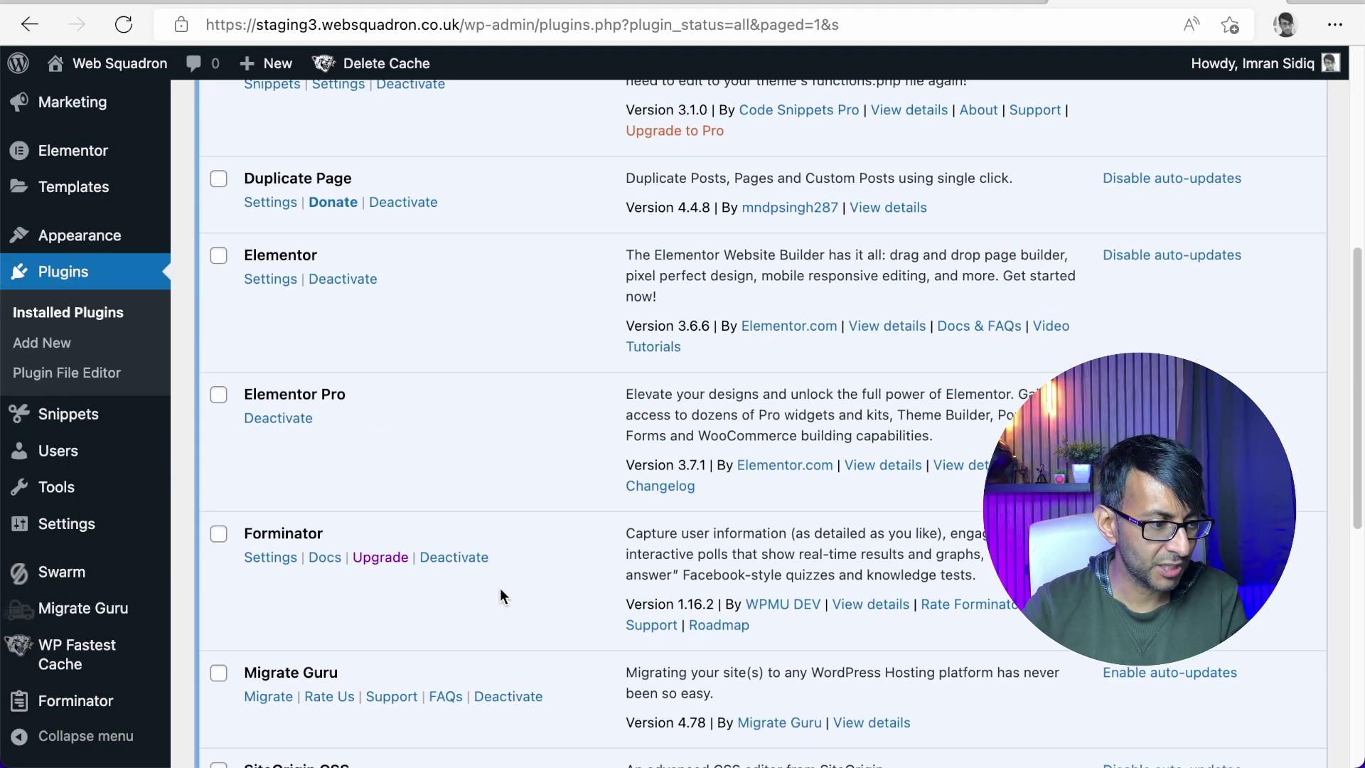
scroll(396, 649, down, 8)
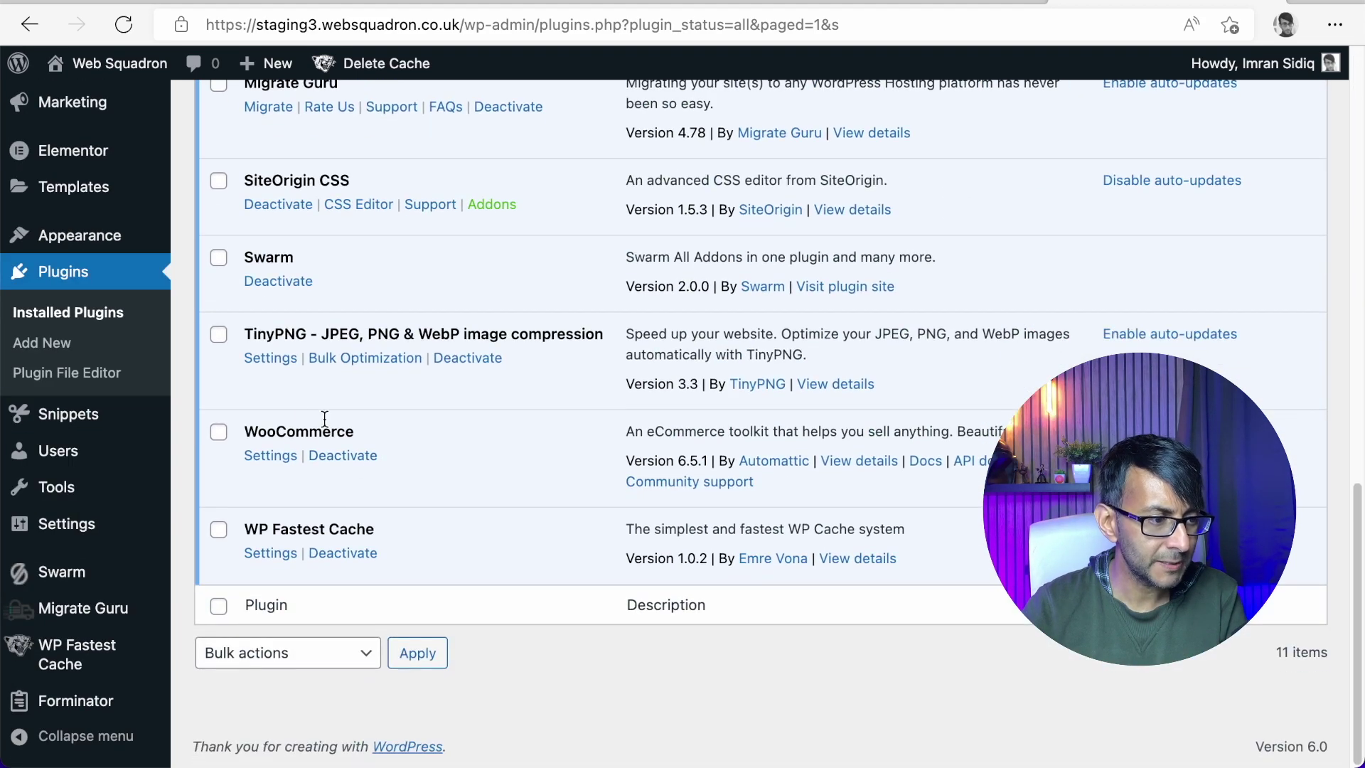
click(270, 359)
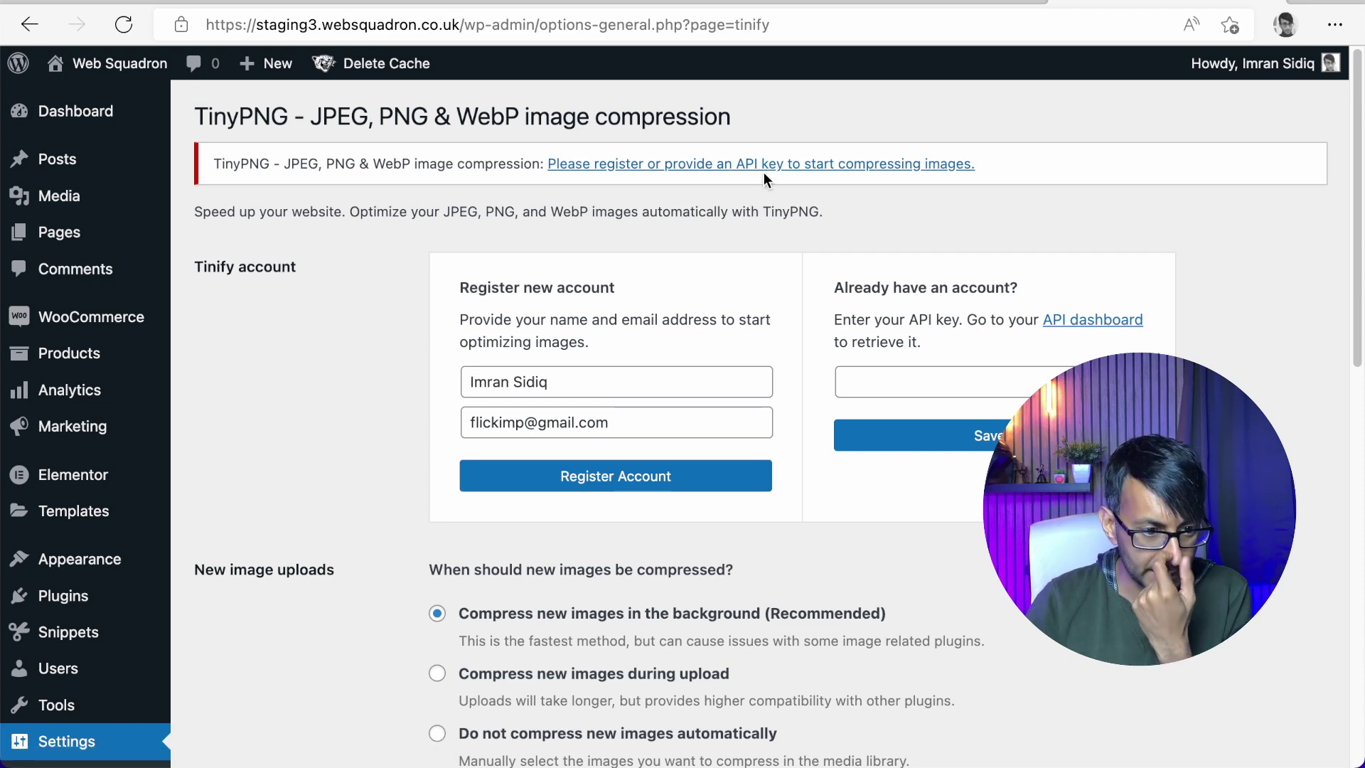
- Set TinyPNG to compress new images during upload and save the changes
scroll(794, 585, down, 8)
scroll(1360, 222, up, 5)
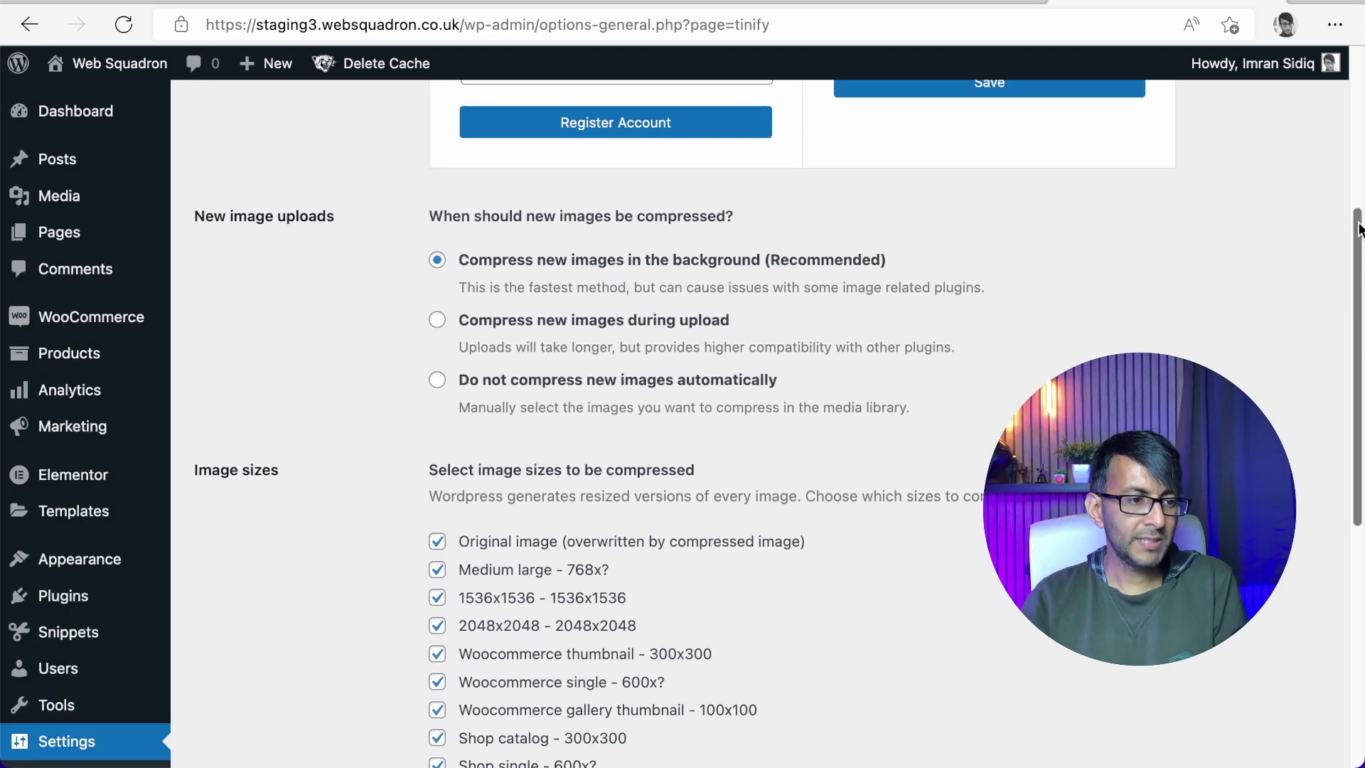
scroll(496, 309, down, 1)
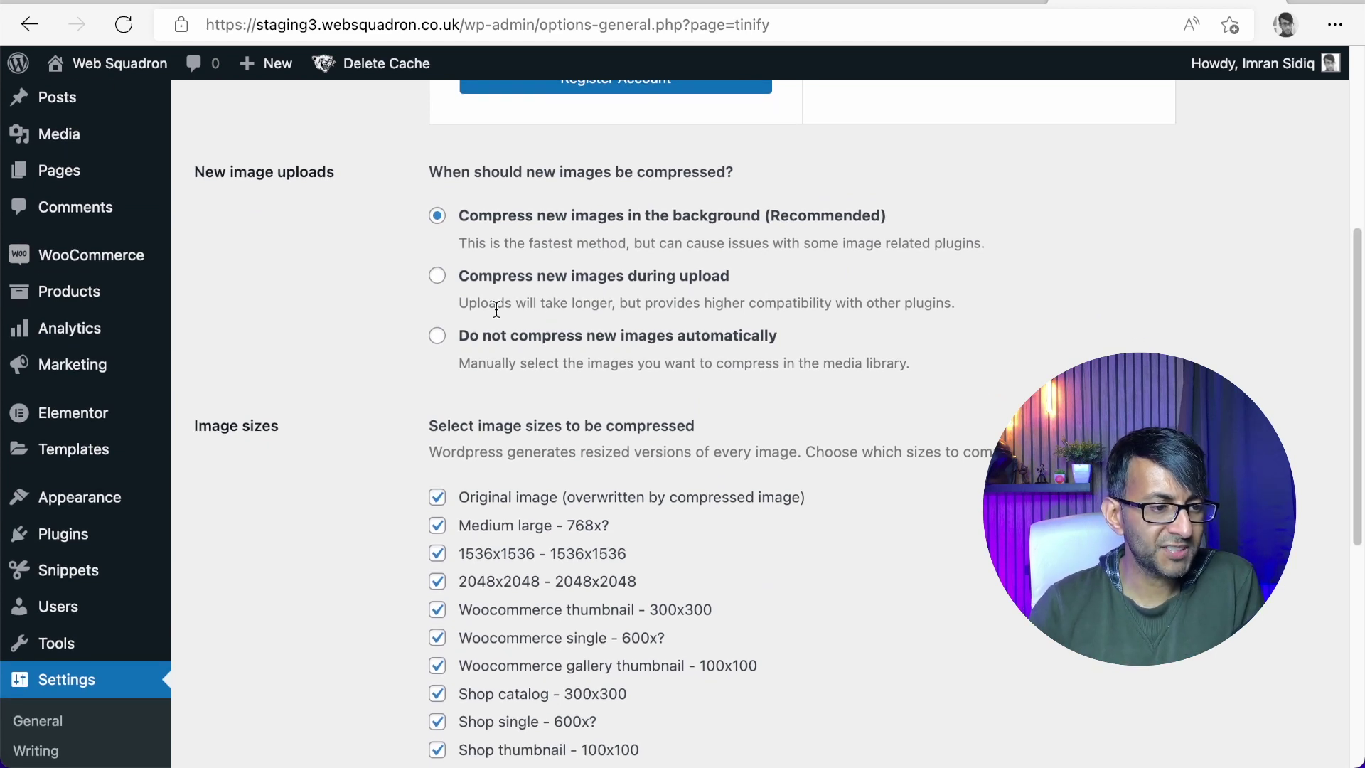
click(516, 289)
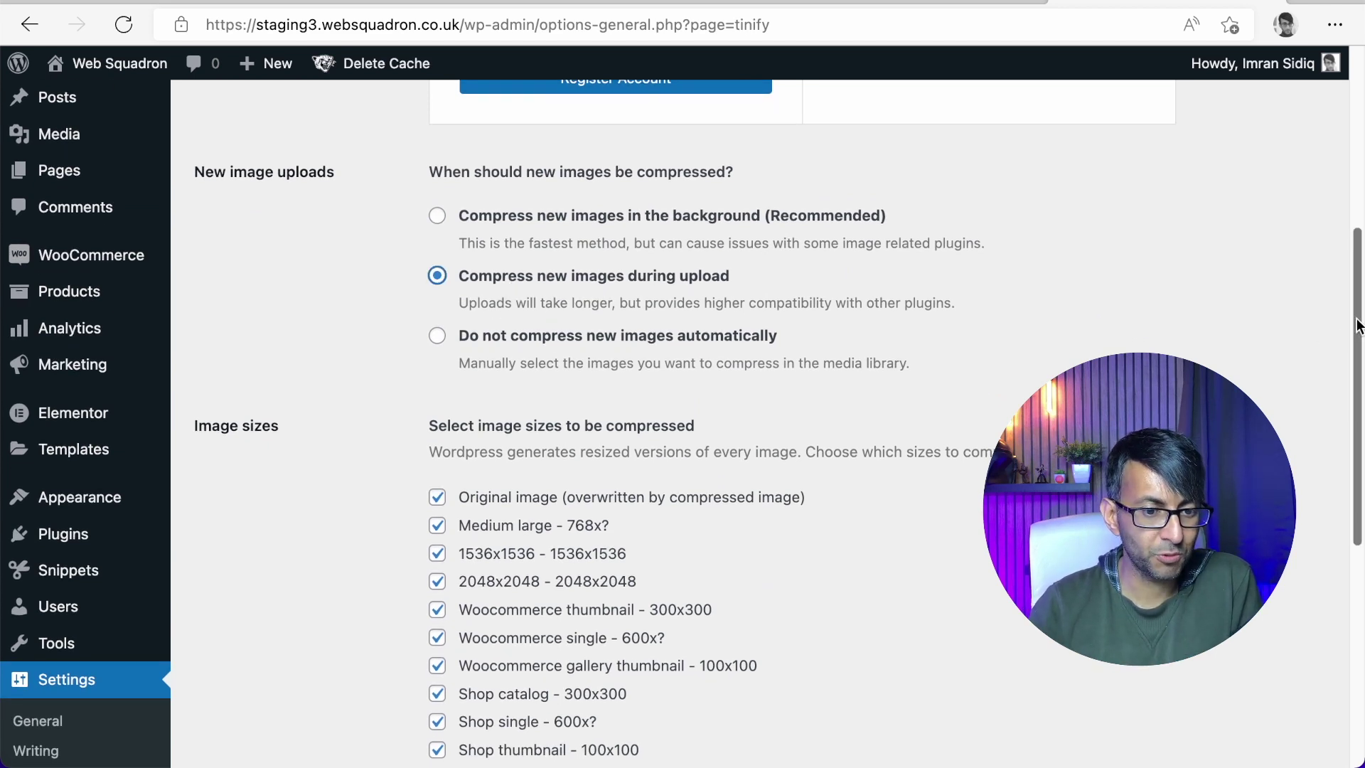
scroll(1359, 325, up, 1)
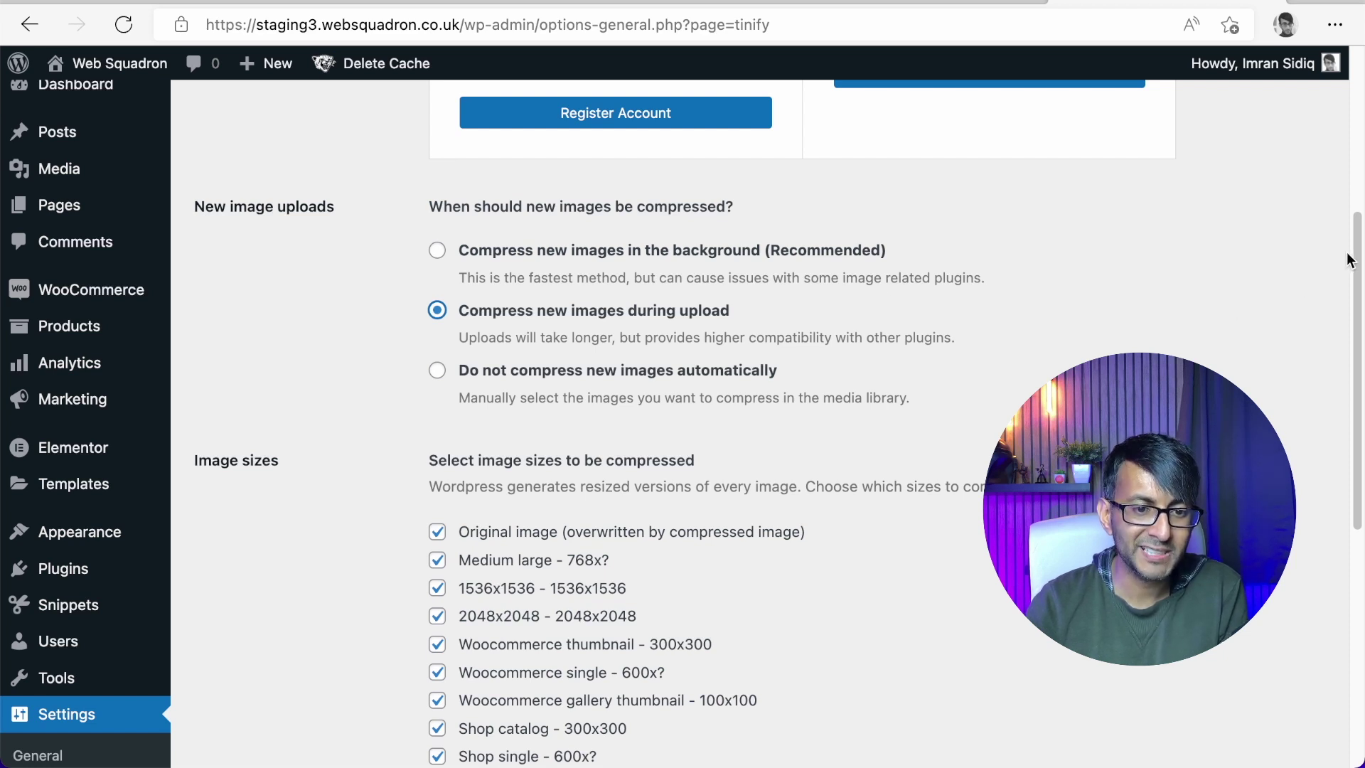
drag(1356, 259, 1359, 483)
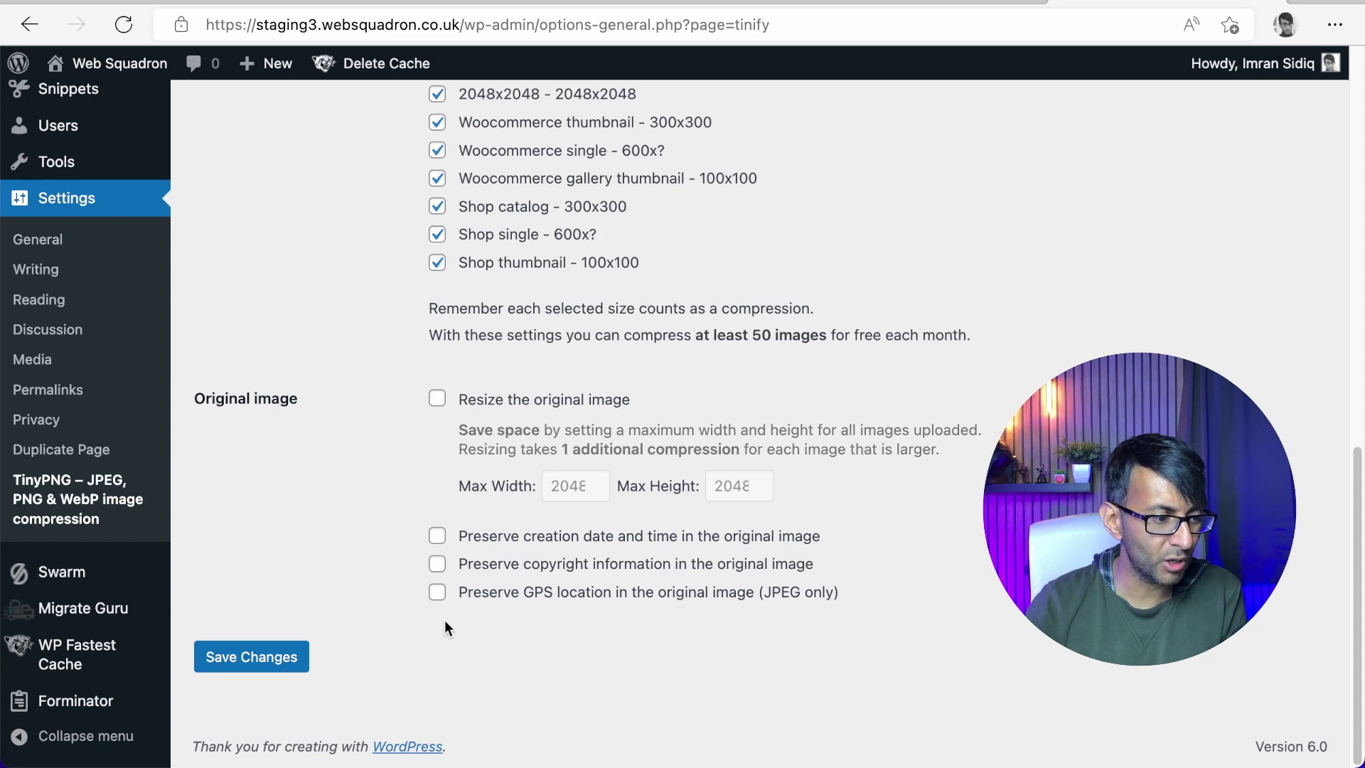
click(284, 657)
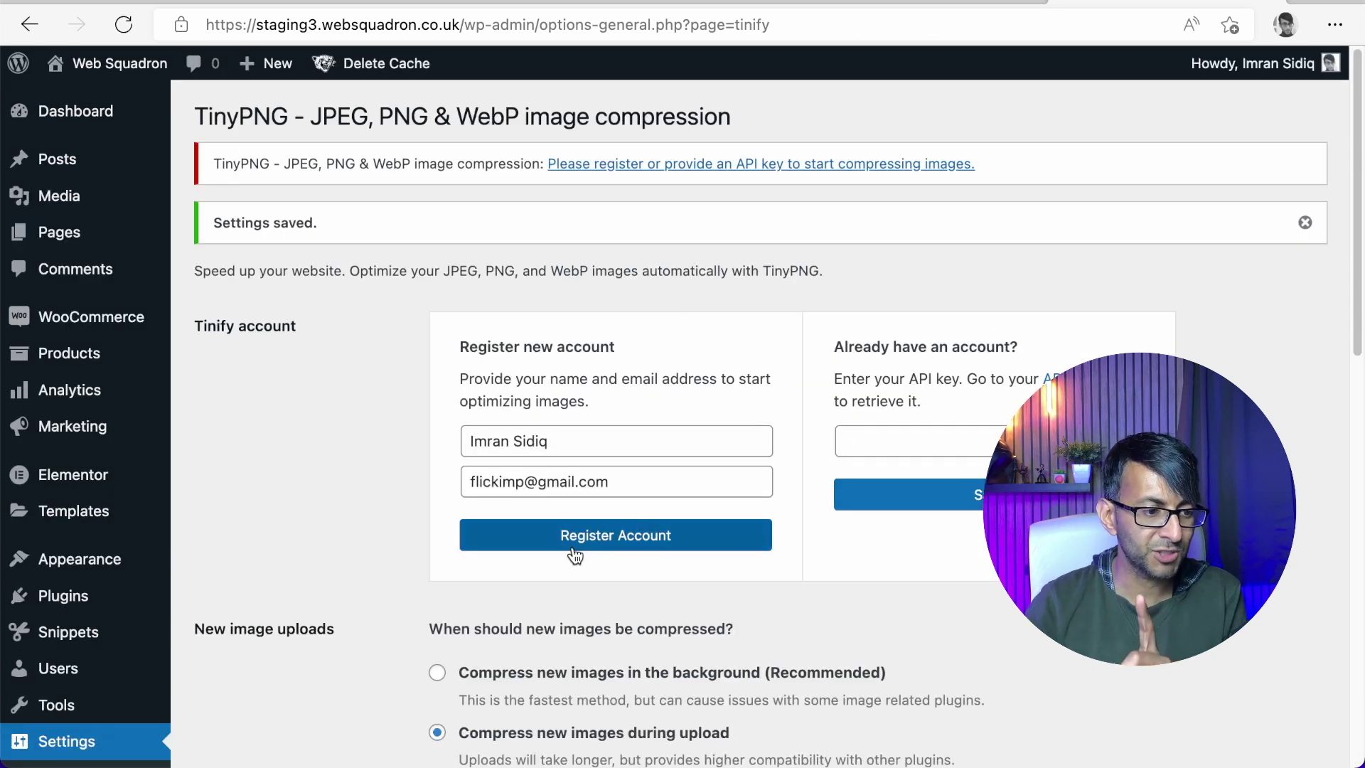
- Register a Tinify account, reload the TinyPNG settings to confirm it, then open the Tinify dashboard
click(592, 540)
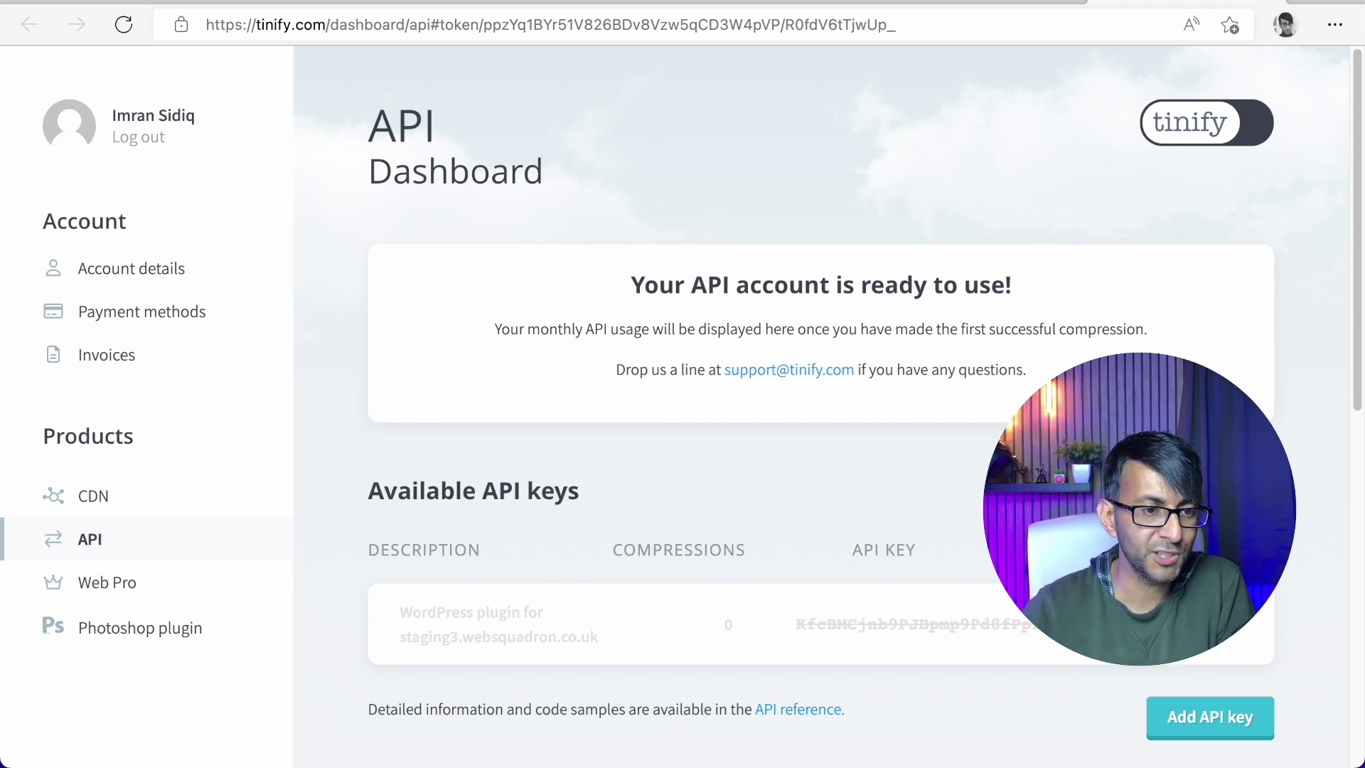
click(998, 3)
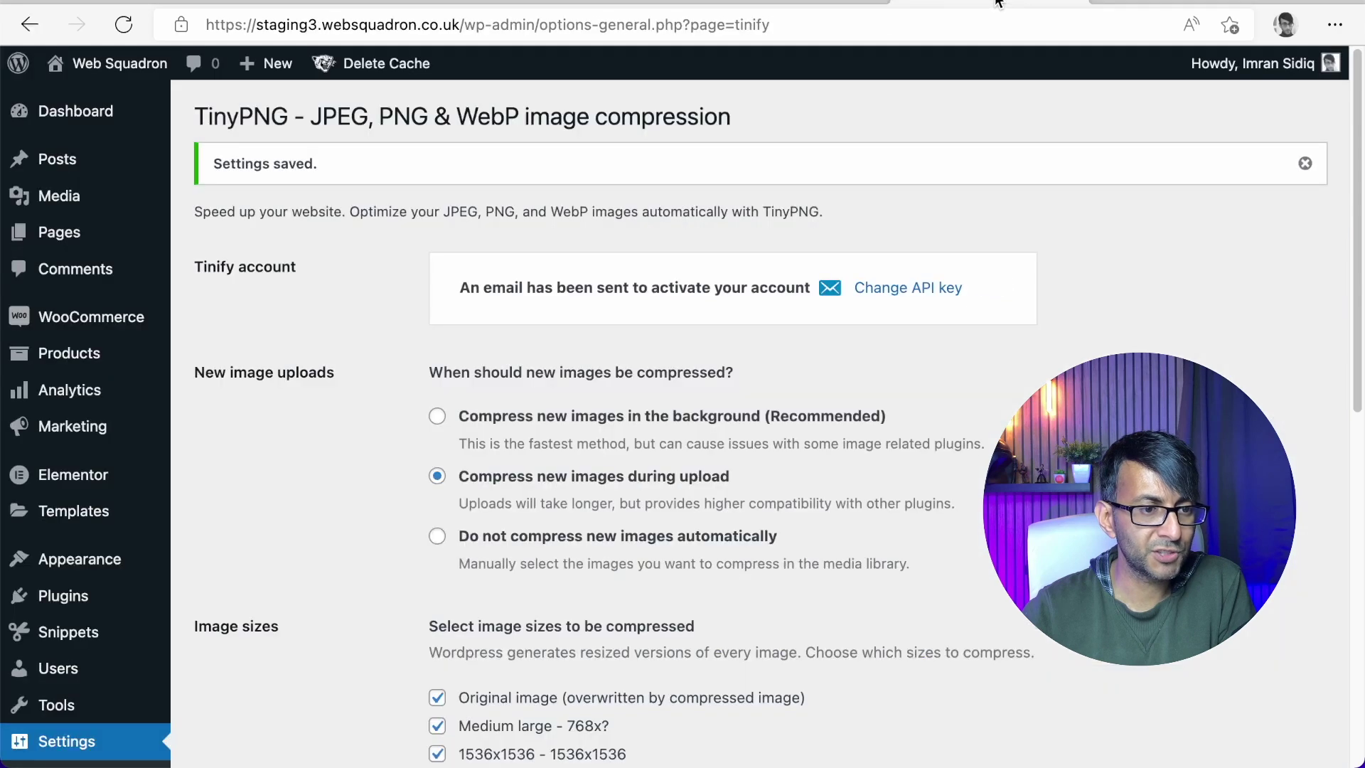
click(919, 28)
key(Return)
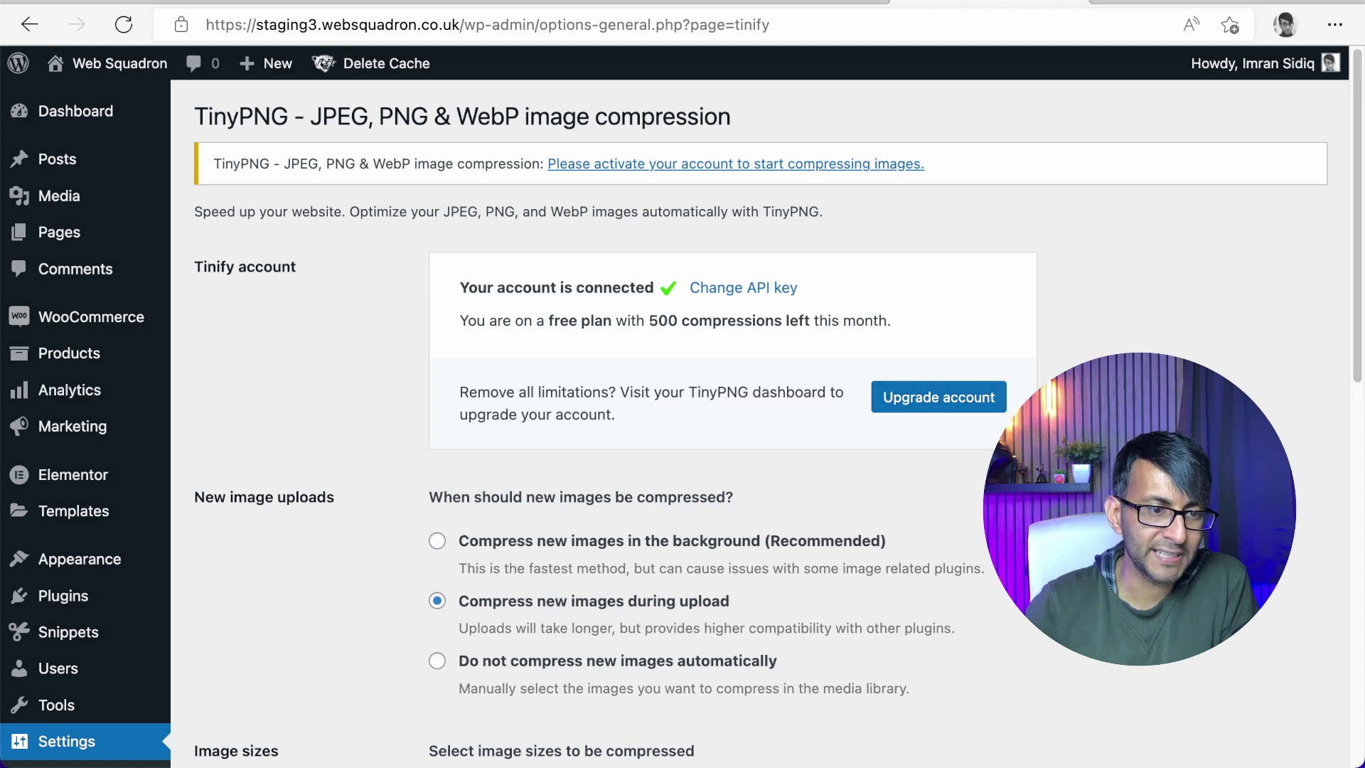
click(954, 405)
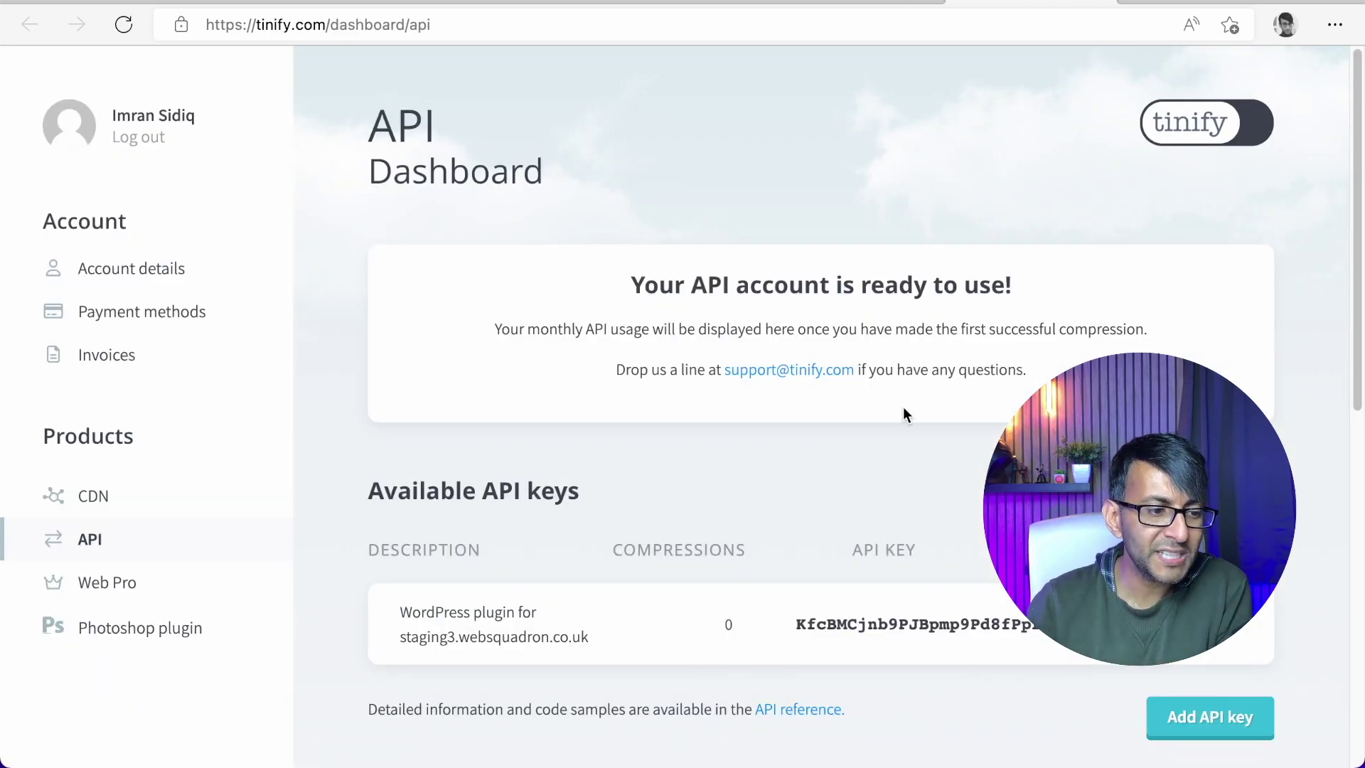
- Set the Tinify pricing calculator to 600 compressions ($0.90), then return to the API key overview
scroll(568, 507, down, 3)
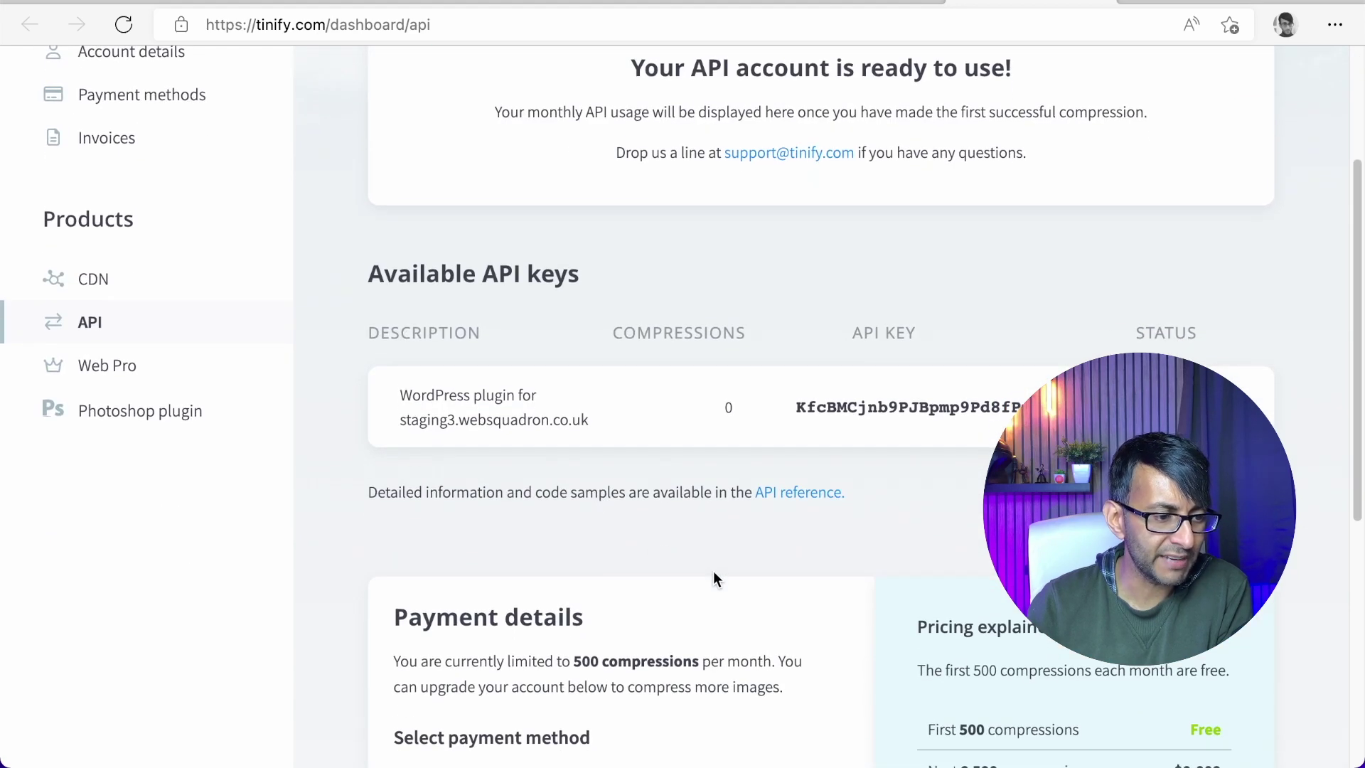
scroll(714, 577, down, 7)
scroll(713, 577, up, 2)
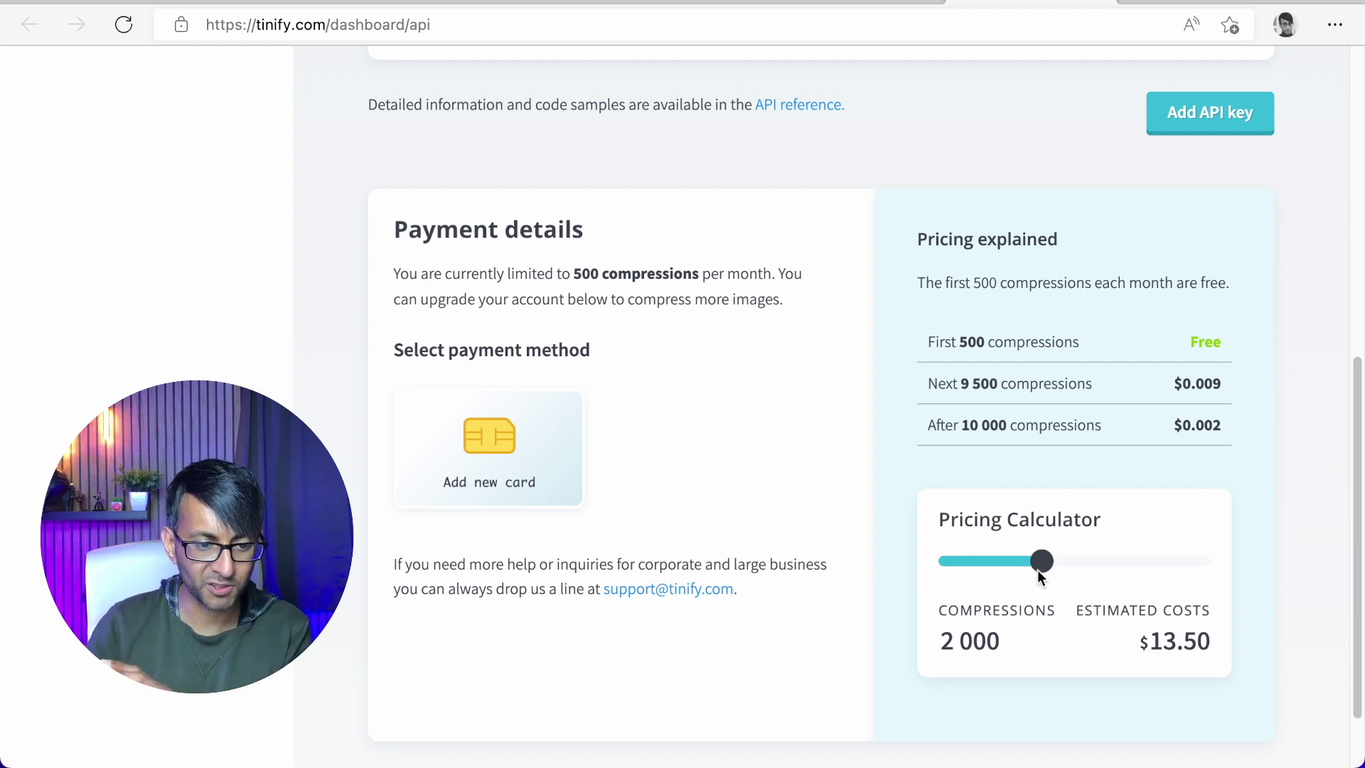
mouse_move(1038, 570)
mouse_down()
mouse_move(950, 569)
mouse_move(1021, 571)
mouse_up()
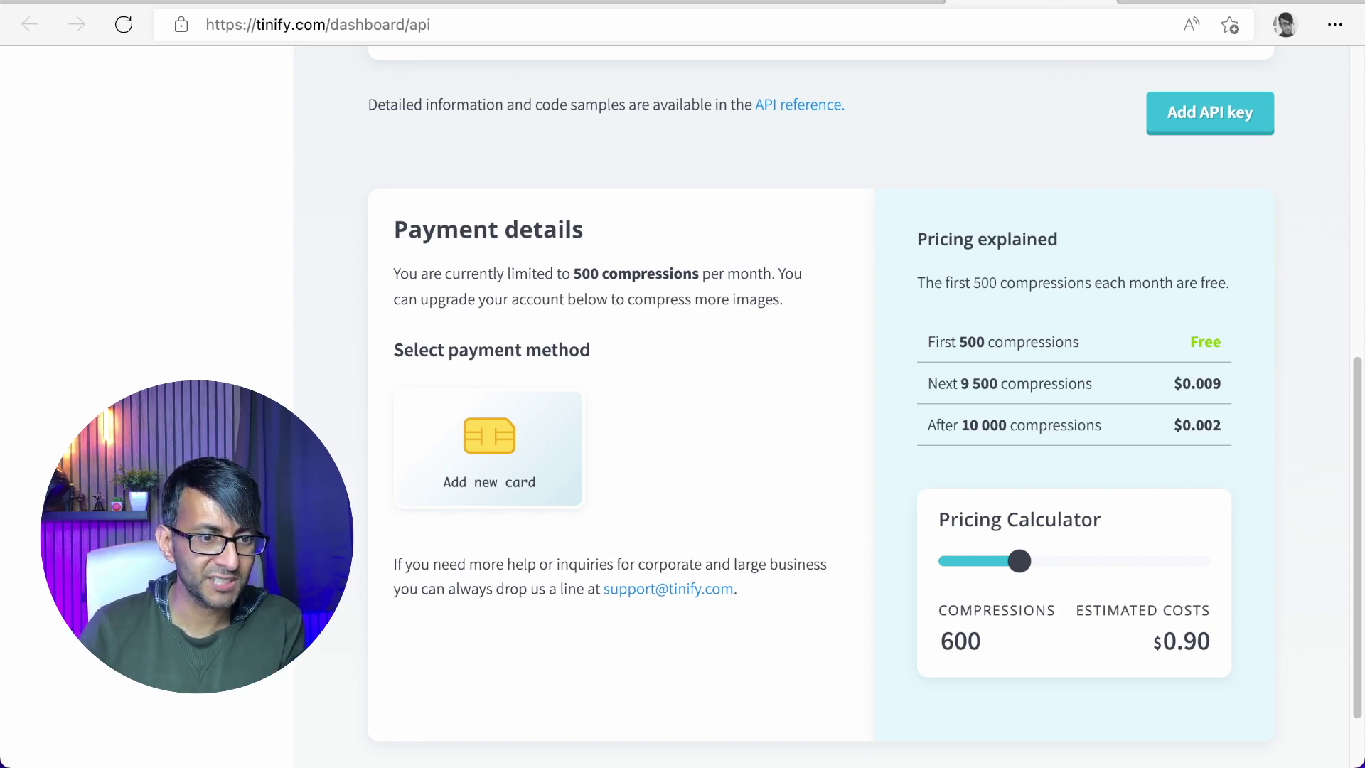
click(1094, 4)
click(1067, 3)
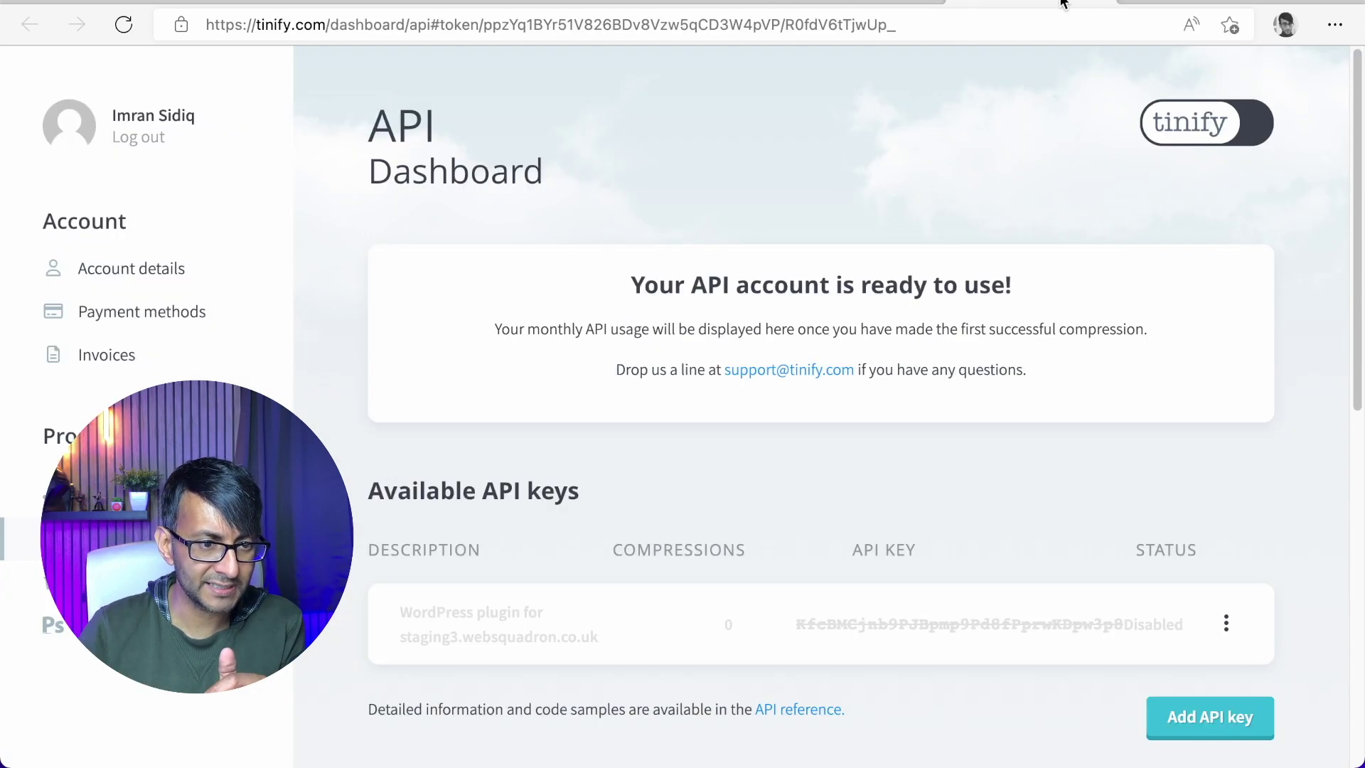
- Return to the WordPress tab and open Media > Library
click(1095, 4)
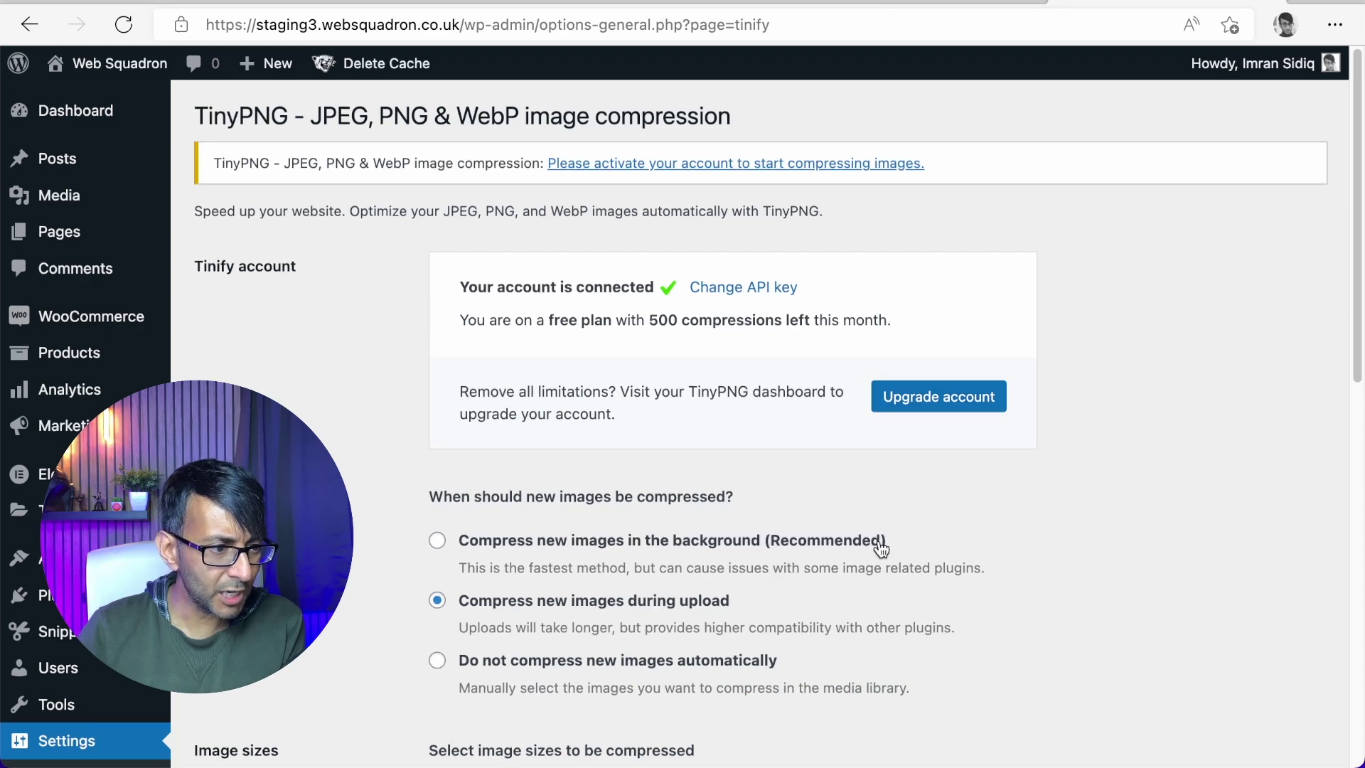
scroll(640, 568, down, 1)
scroll(424, 596, up, 1)
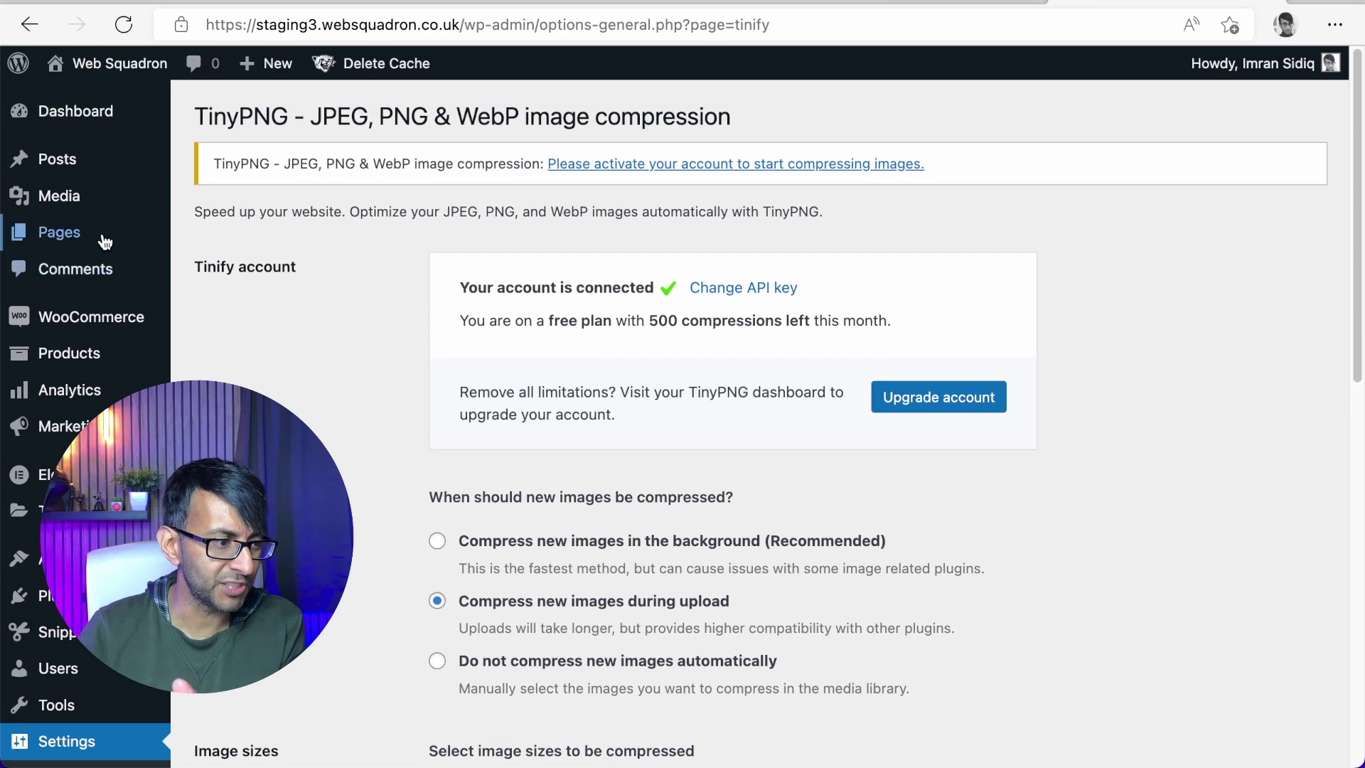
mouse_move(121, 206)
click(226, 202)
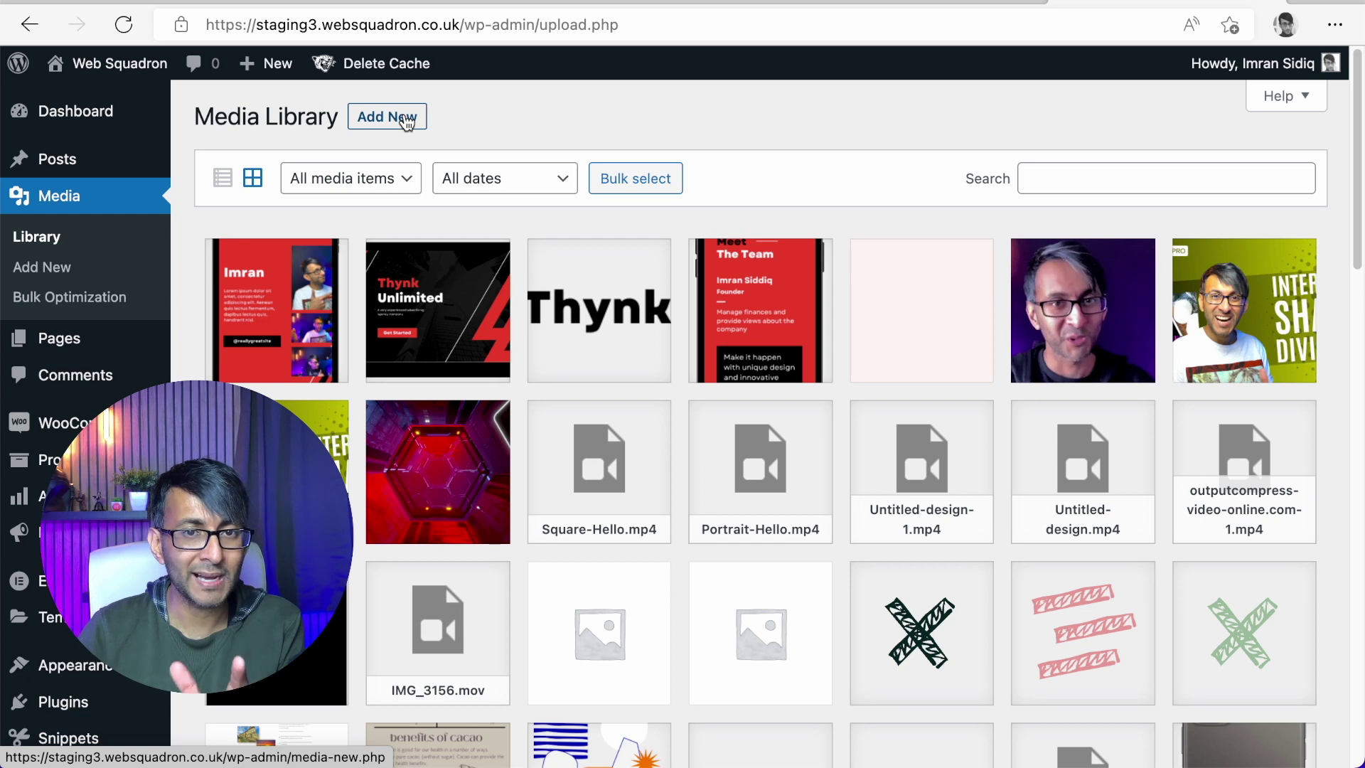
- Via Add New, select all IMAGE folder files, including 4-APRIL.jpg and 12-DEC.jpg, and upload them
click(406, 122)
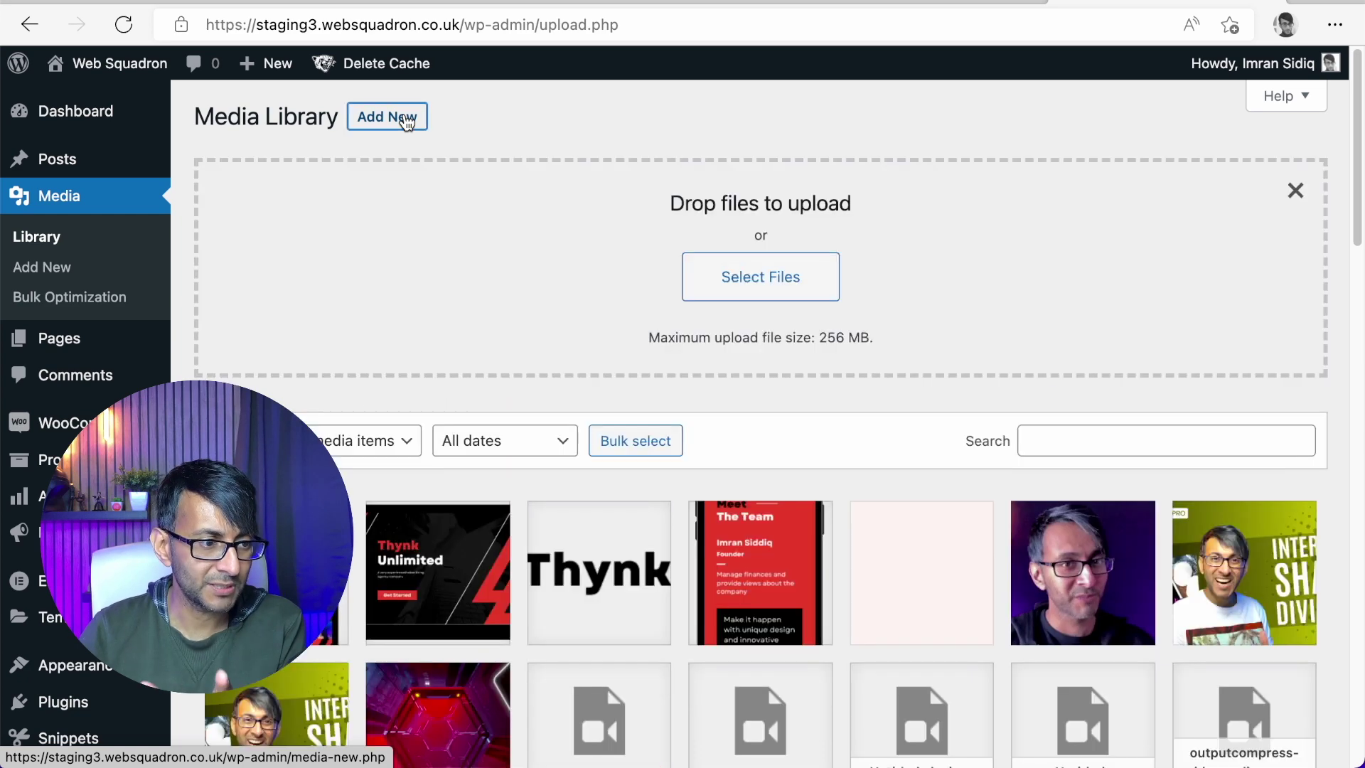
click(799, 288)
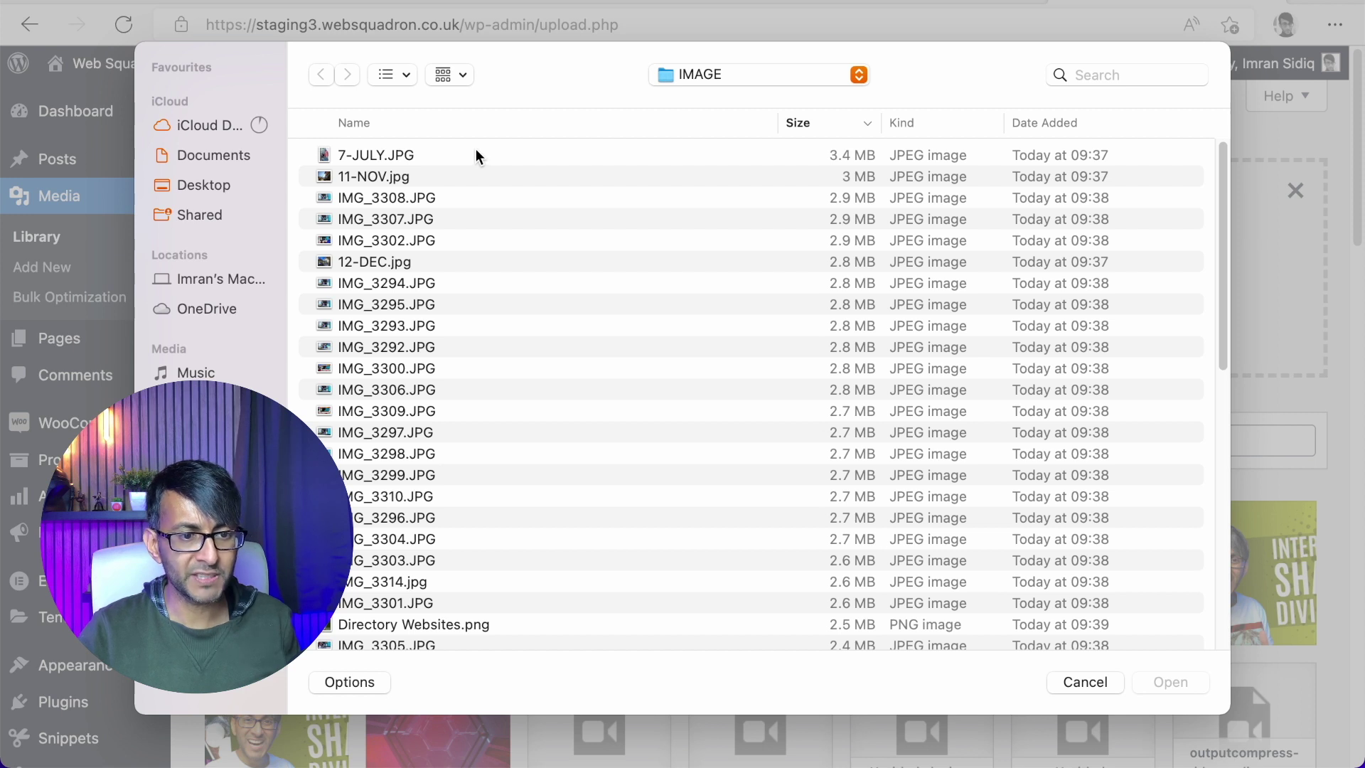
click(502, 128)
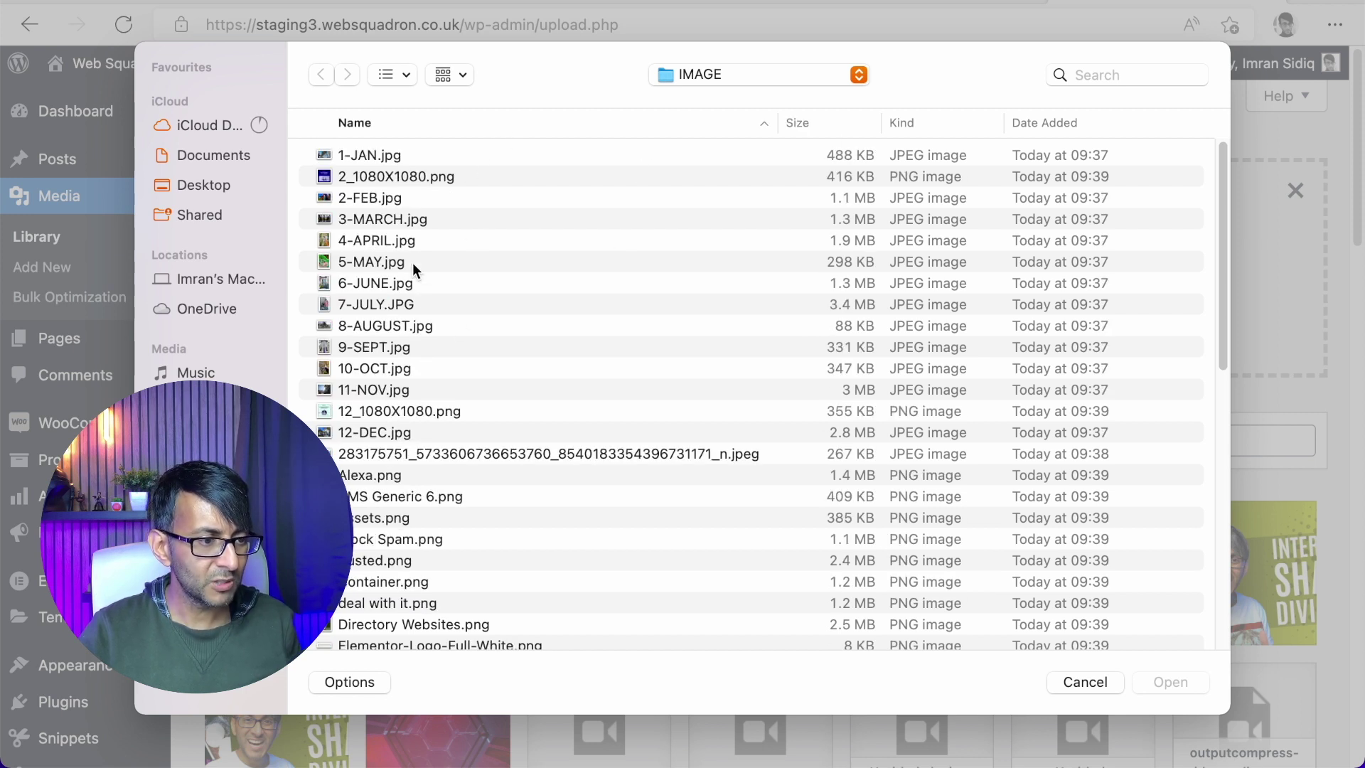
click(754, 241)
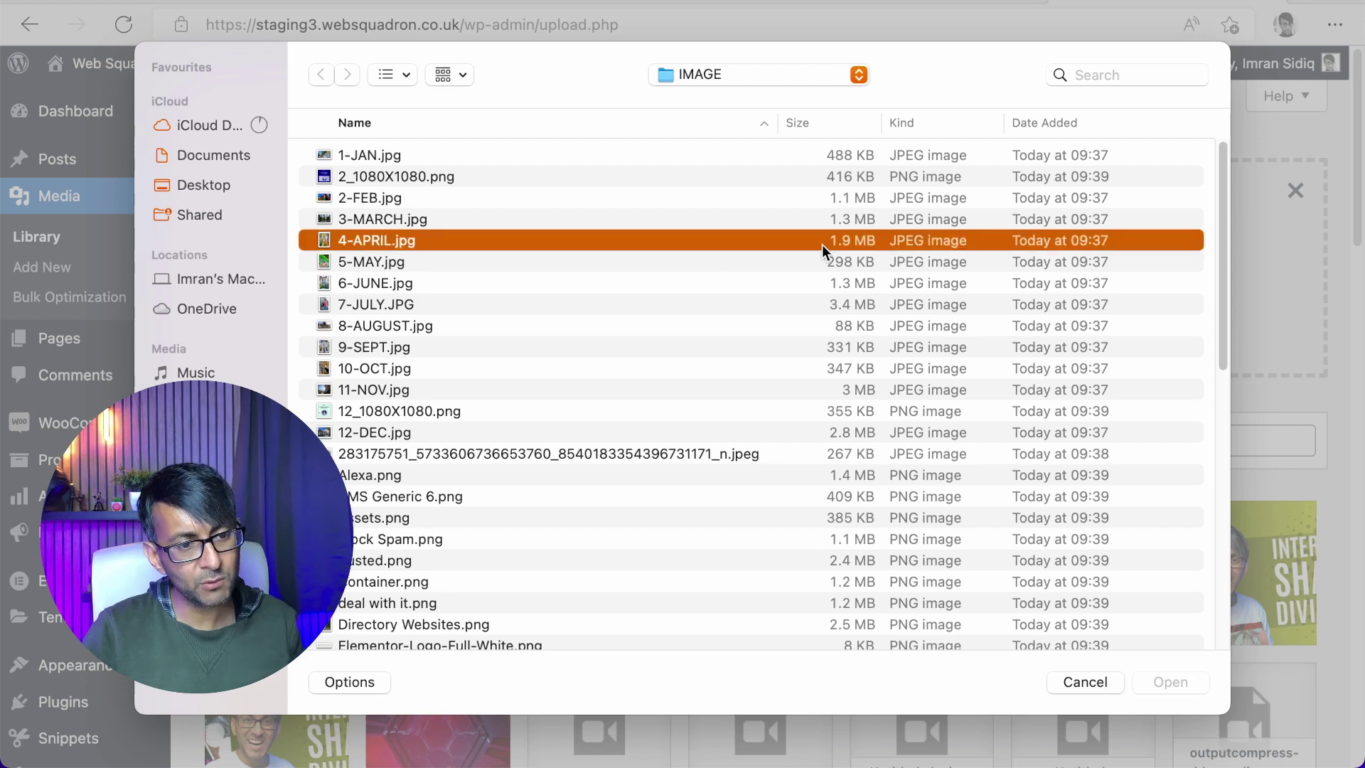
click(798, 125)
click(578, 215)
key(super+a)
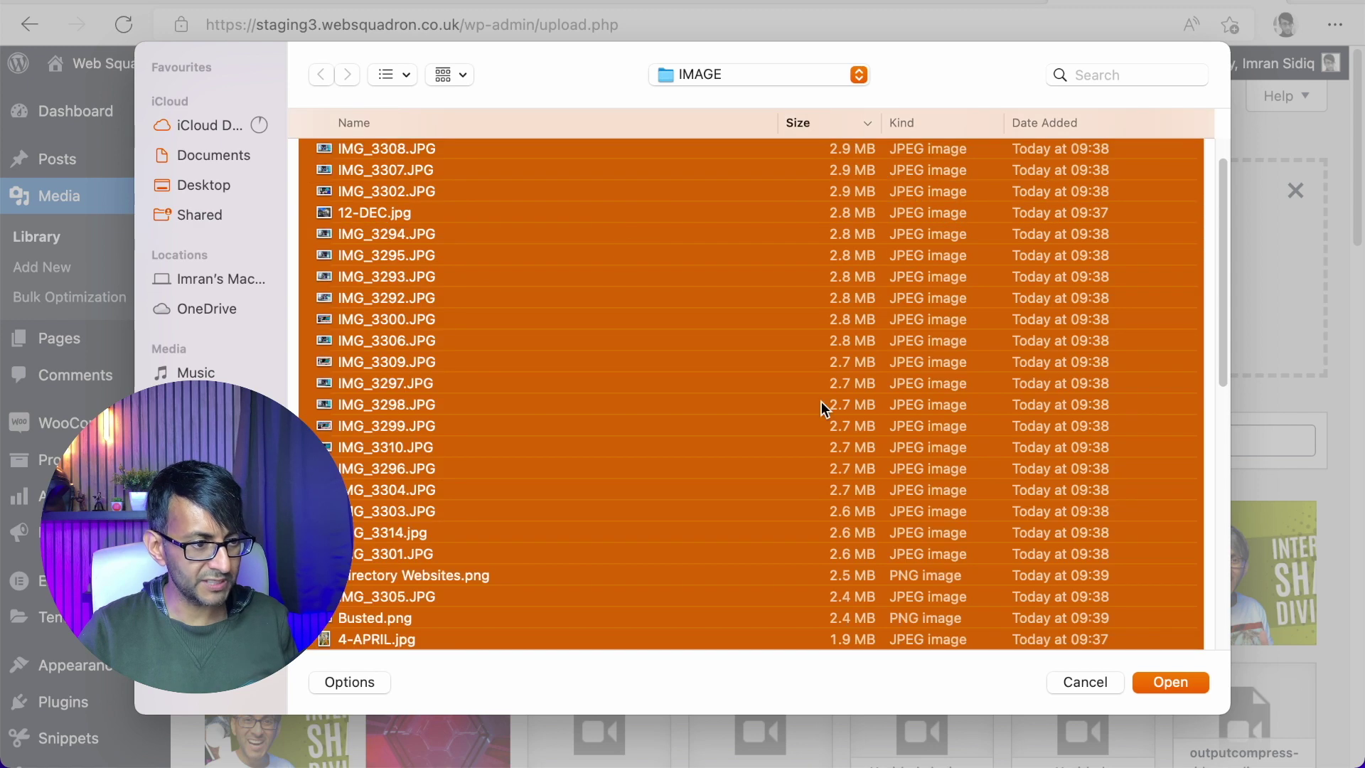
click(1197, 683)
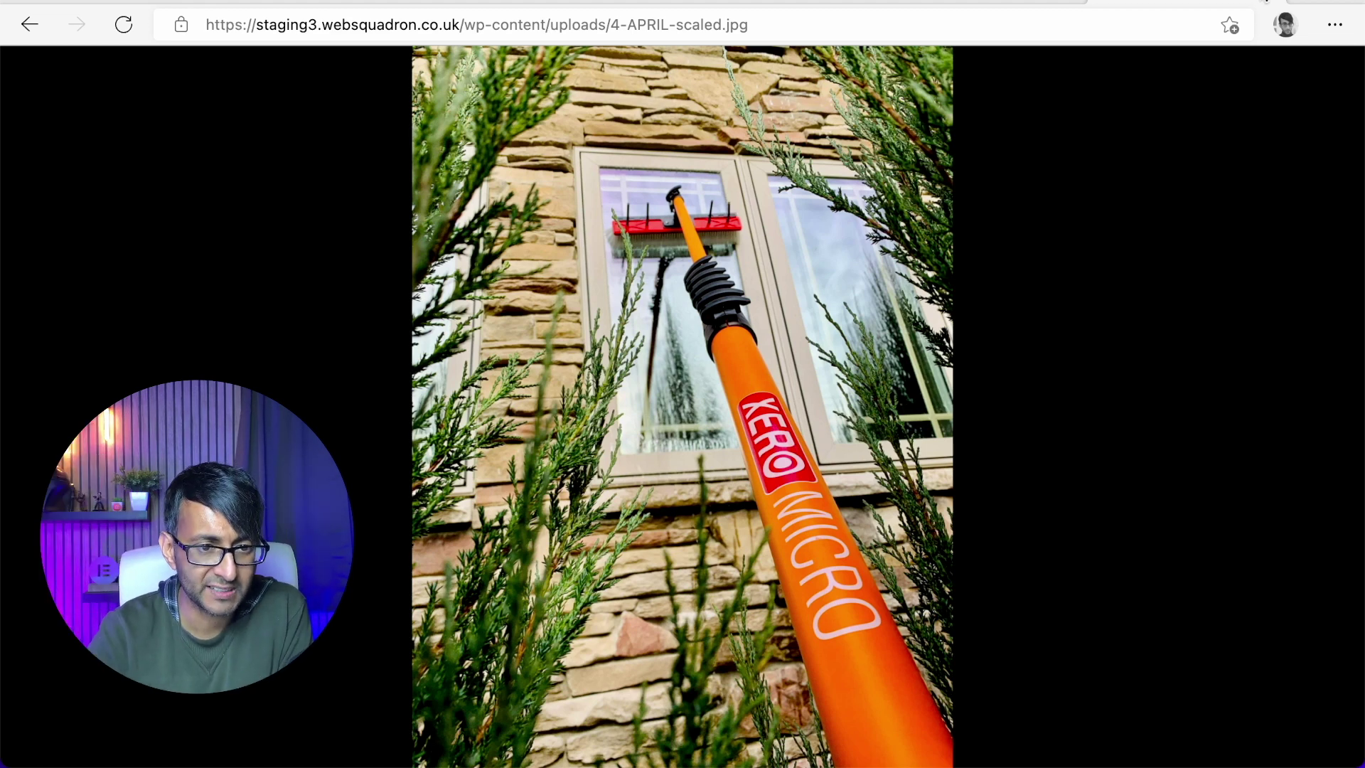
- Return to the 4-APRIL attachment details, then close them back to the 'april'-filtered library
key(alt+Left)
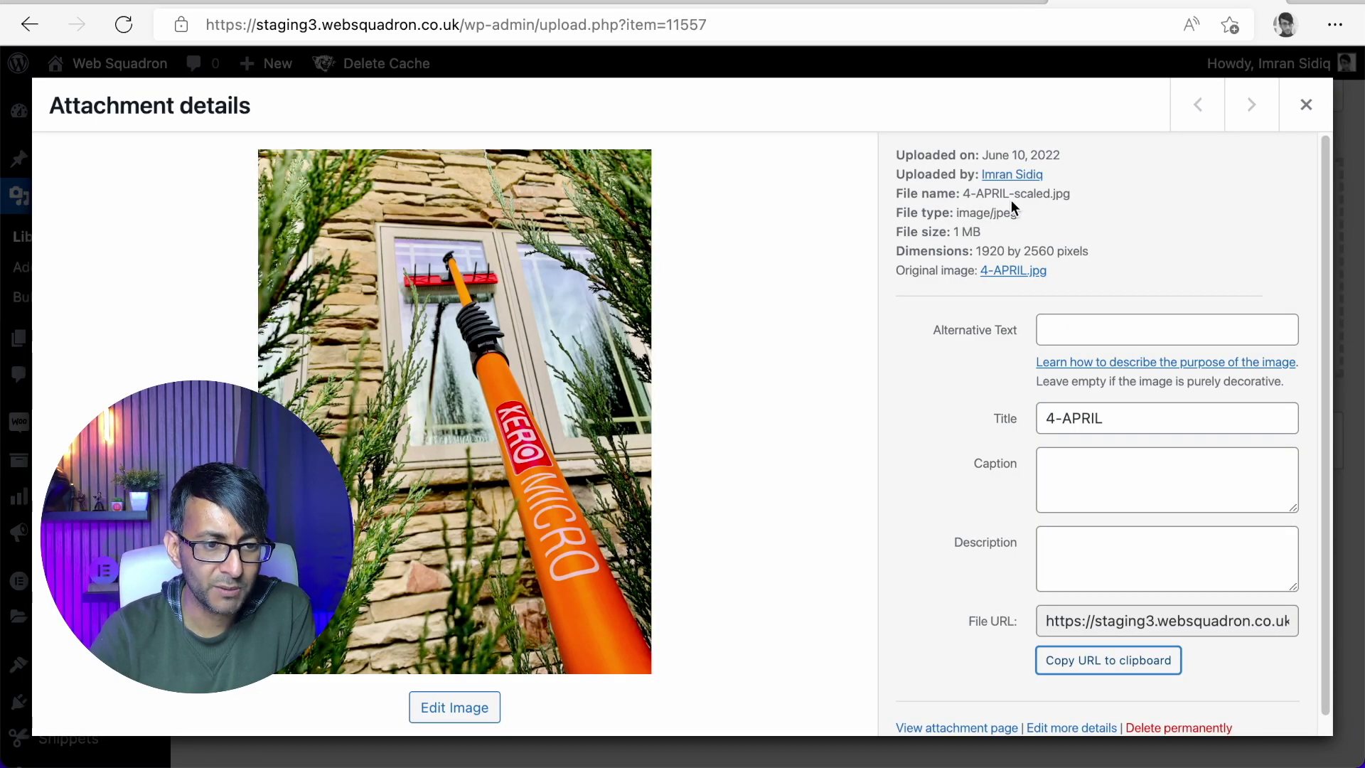
click(1305, 106)
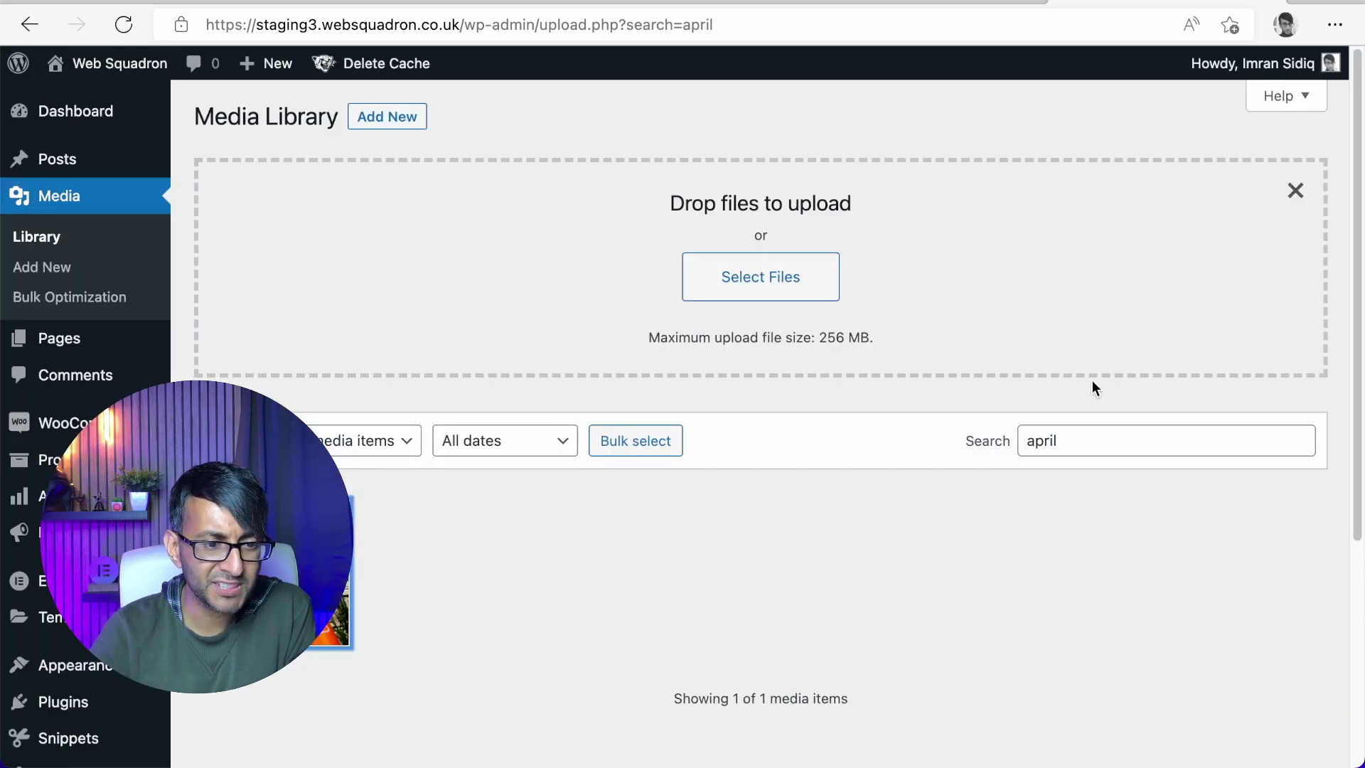
- Clear the 'april' search and inspect the cartoon avatar image's details, selecting its file URL
click(1298, 441)
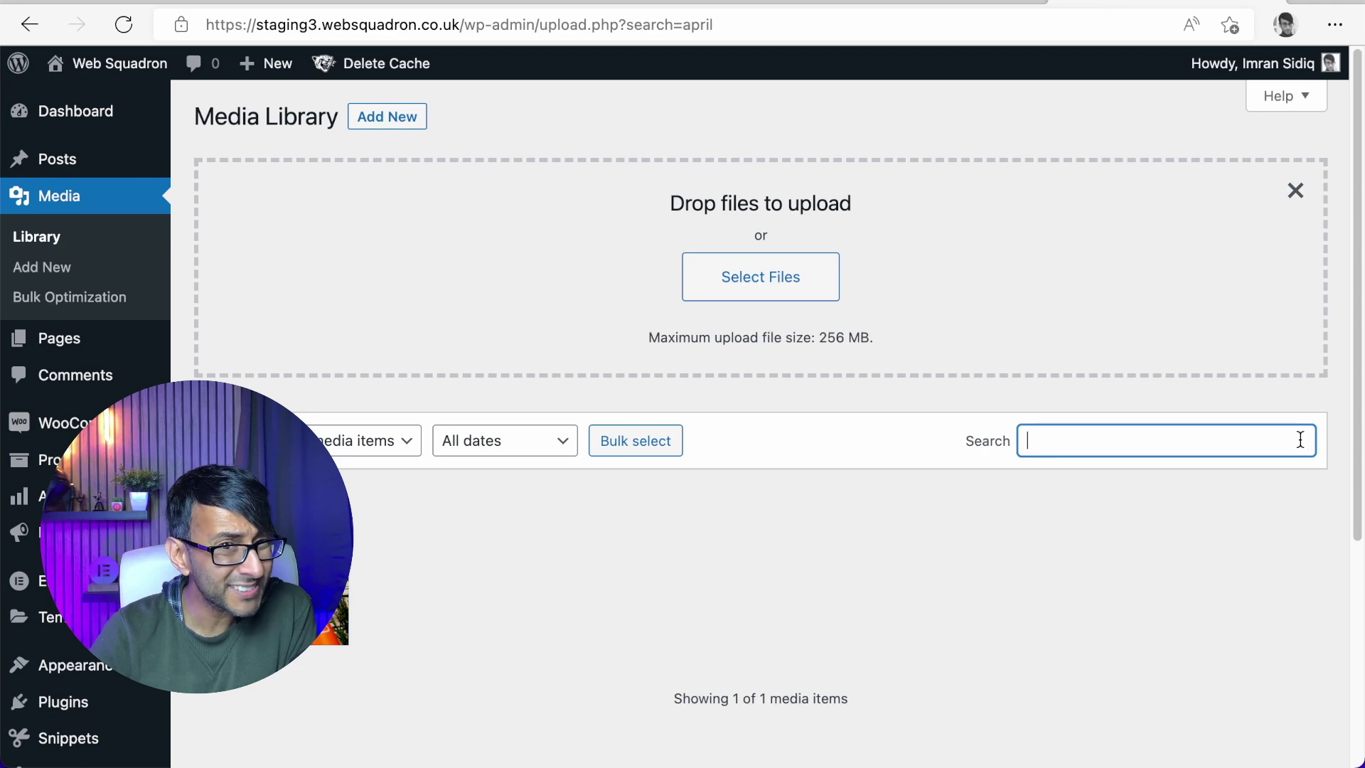
scroll(675, 597, down, 2)
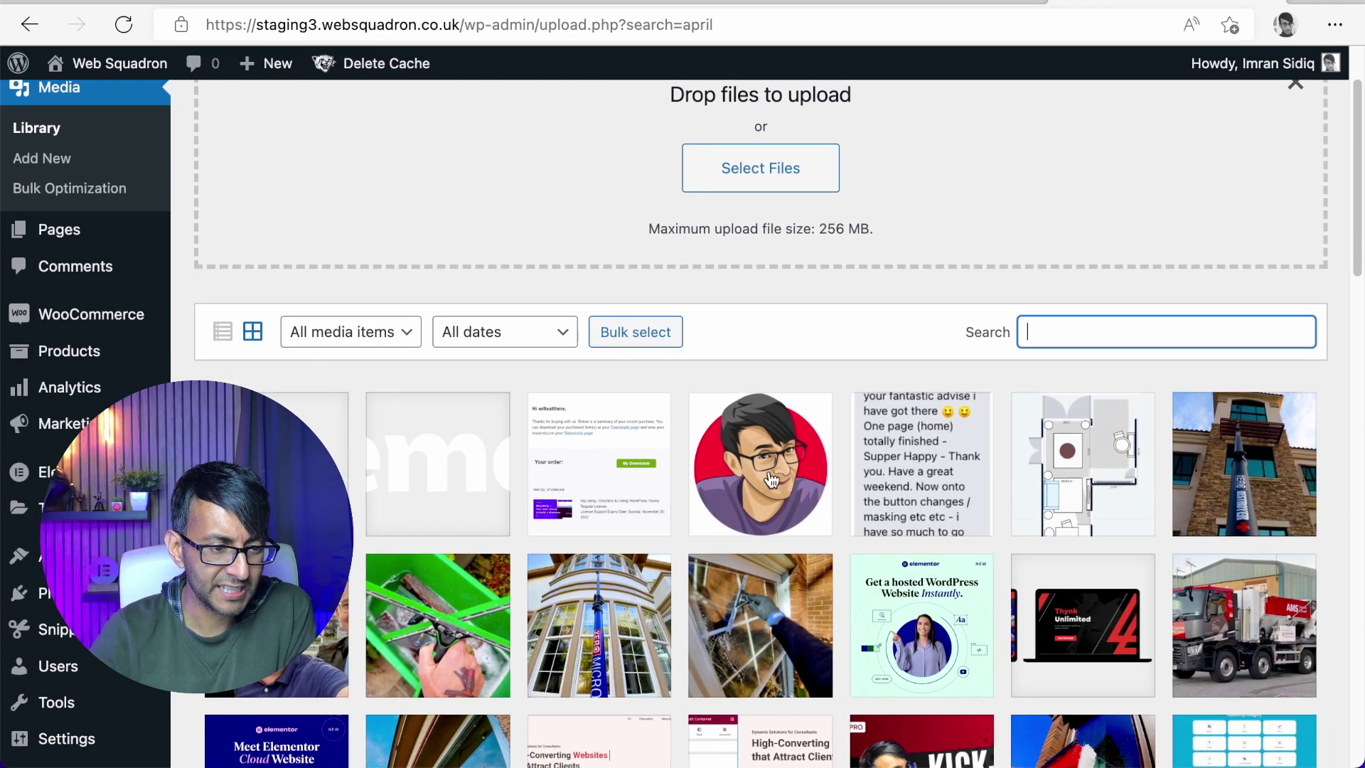
click(769, 478)
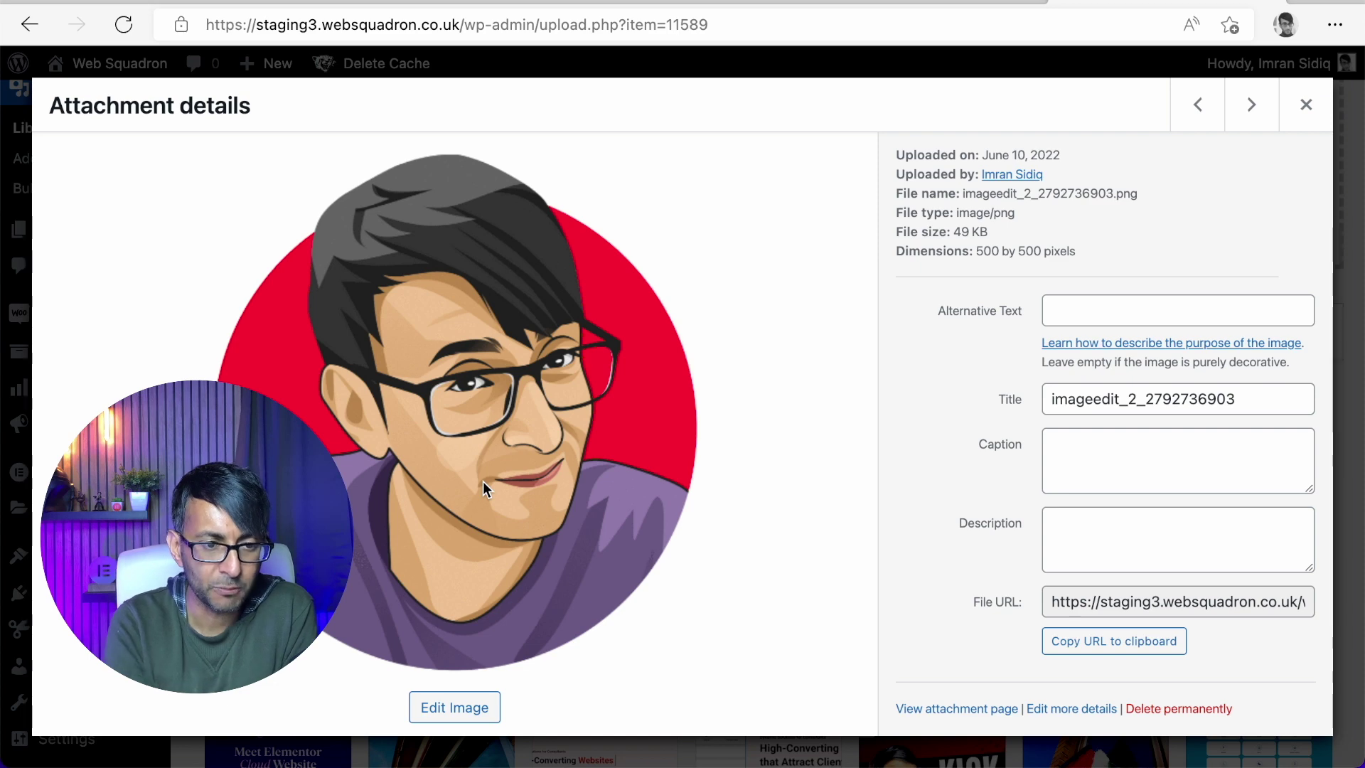
drag(1052, 602, 1345, 611)
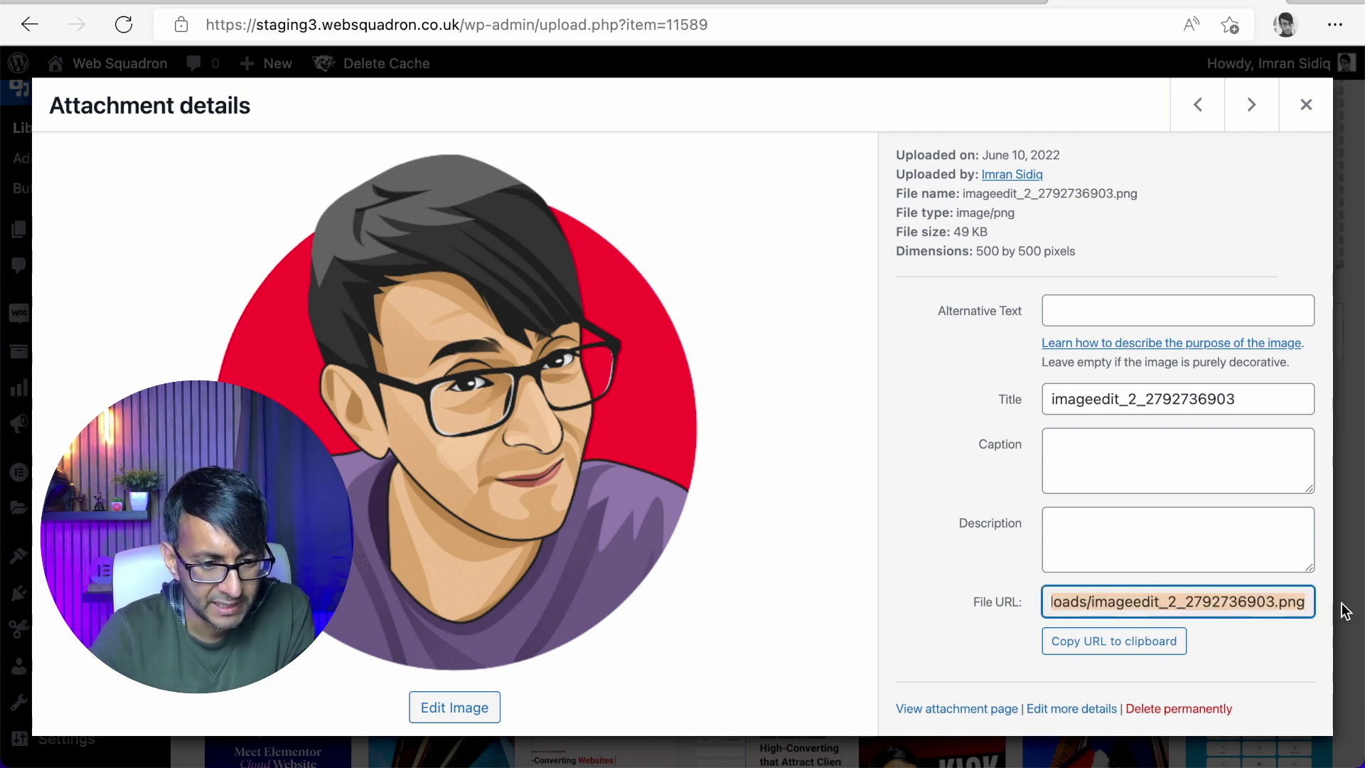
click(1303, 121)
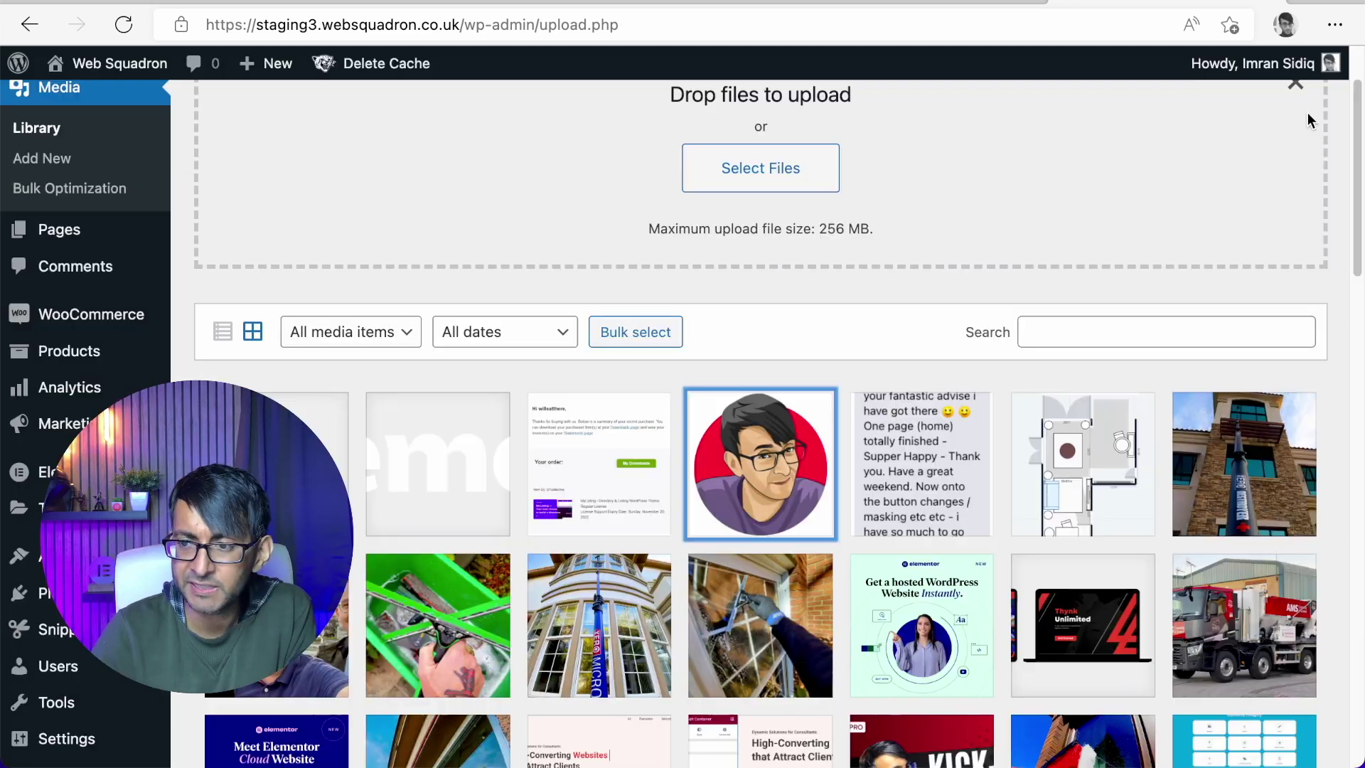
- Check the Elementor hosted-website ad image's details, a 346 KB PNG
click(734, 179)
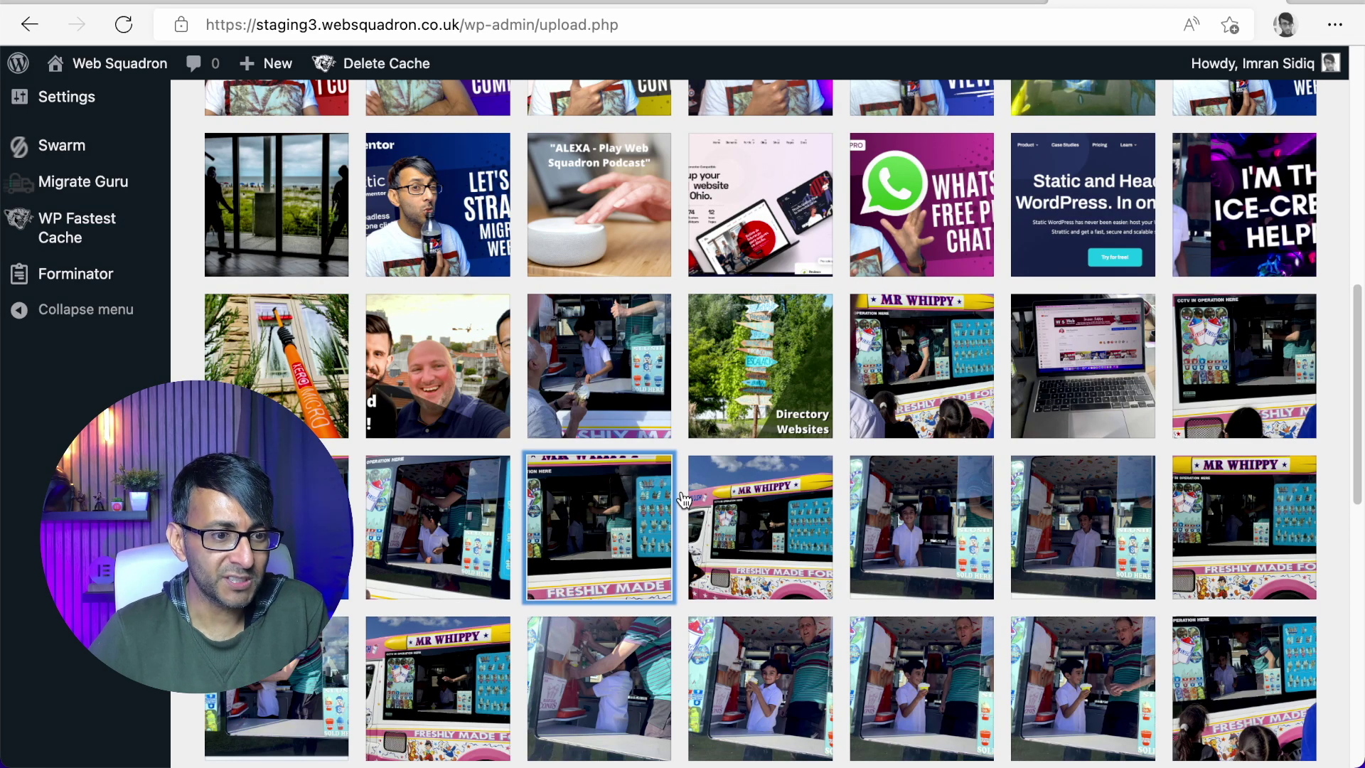
scroll(782, 540, up, 15)
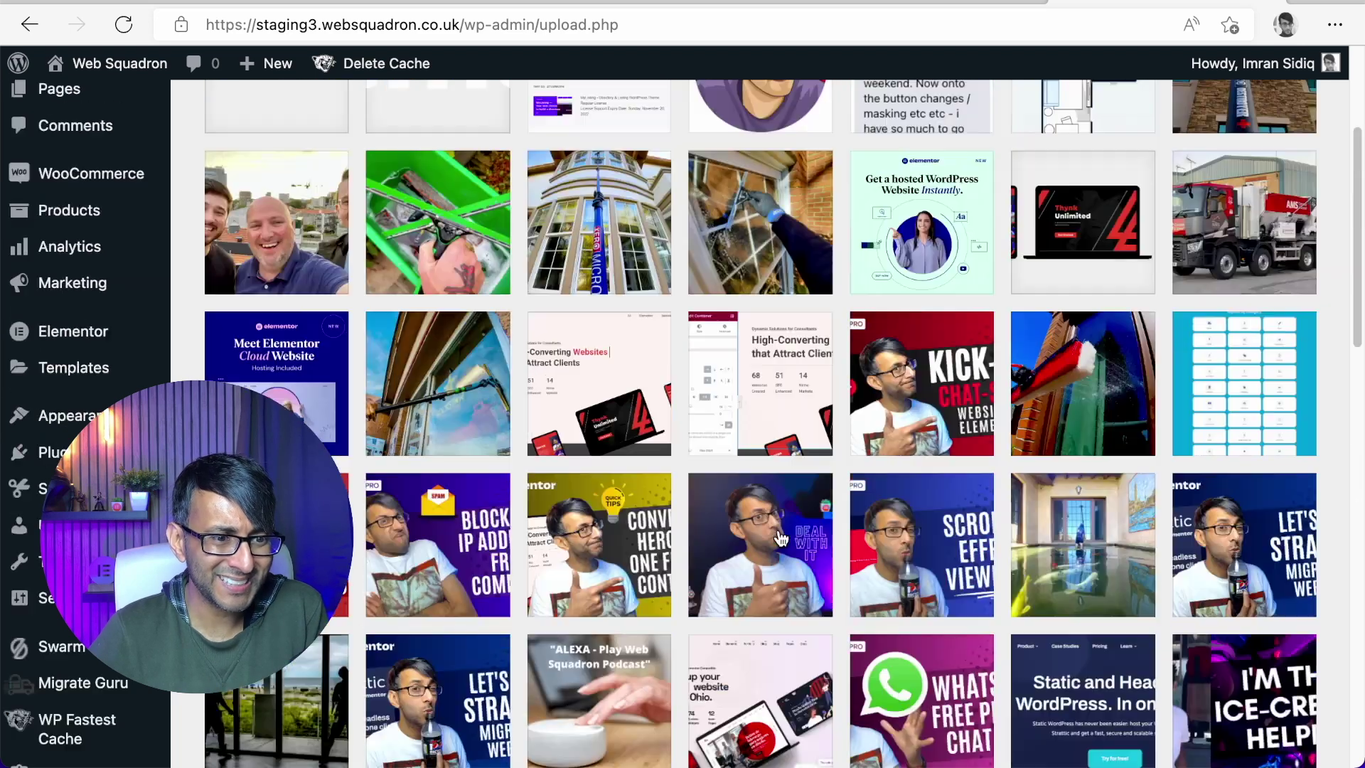
click(941, 469)
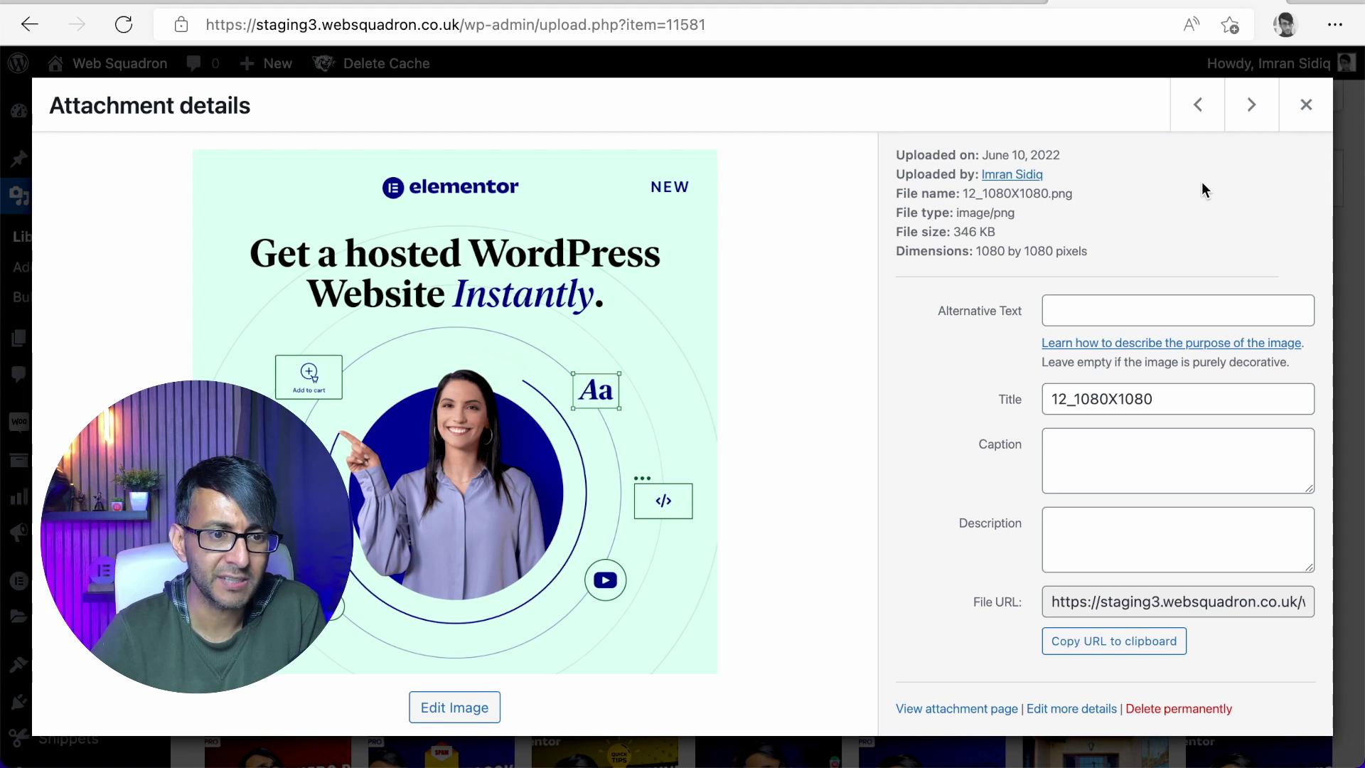
click(1303, 108)
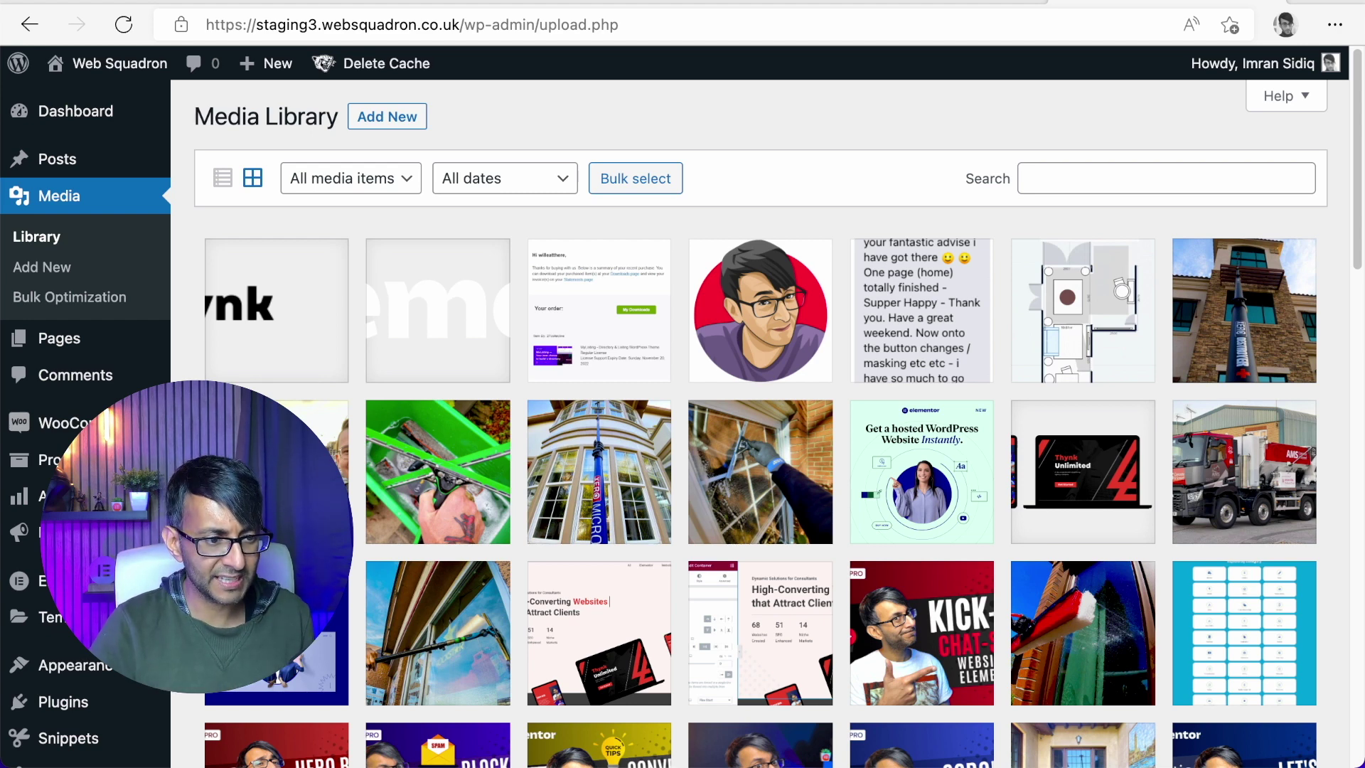
- Upload 8-AUGUST.webp to the Media Library and briefly view the Thynk Logo details
drag(1066, 764, 710, 475)
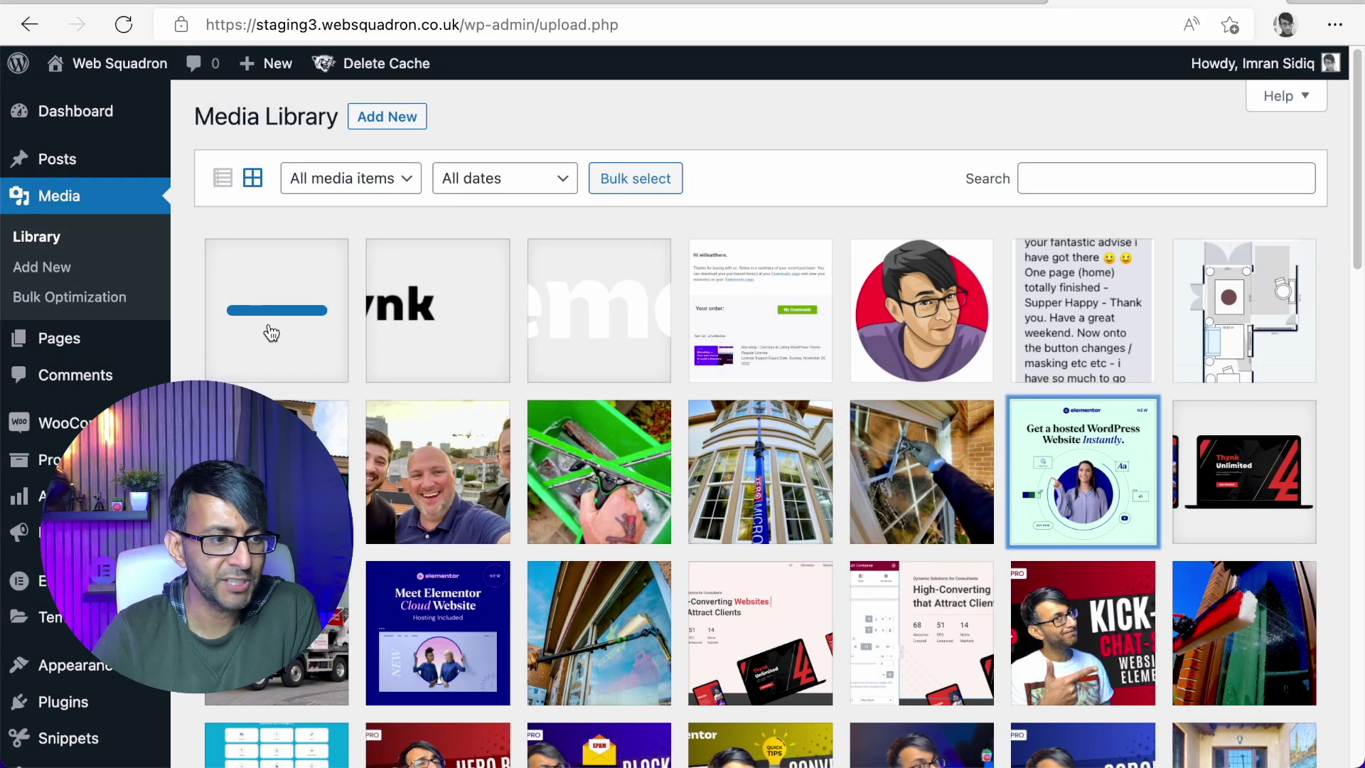
click(408, 321)
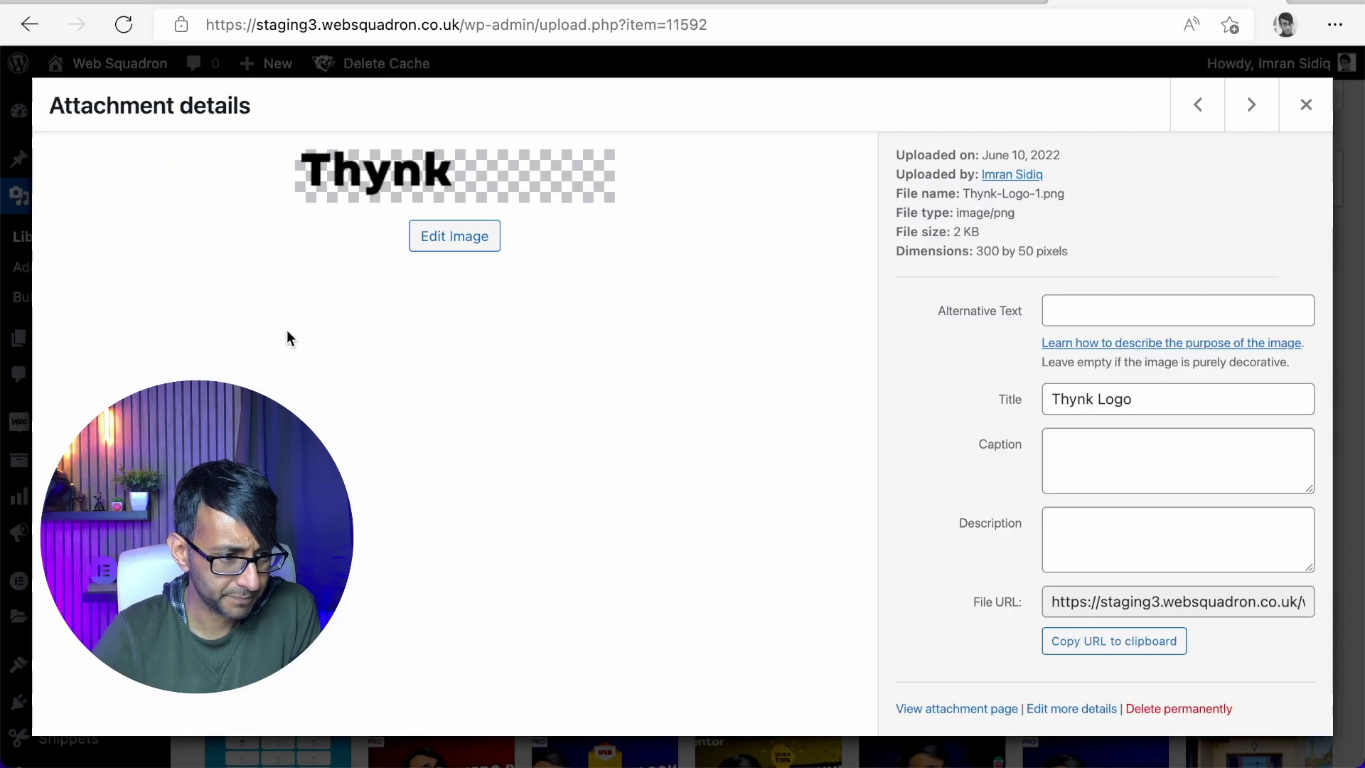
click(1319, 127)
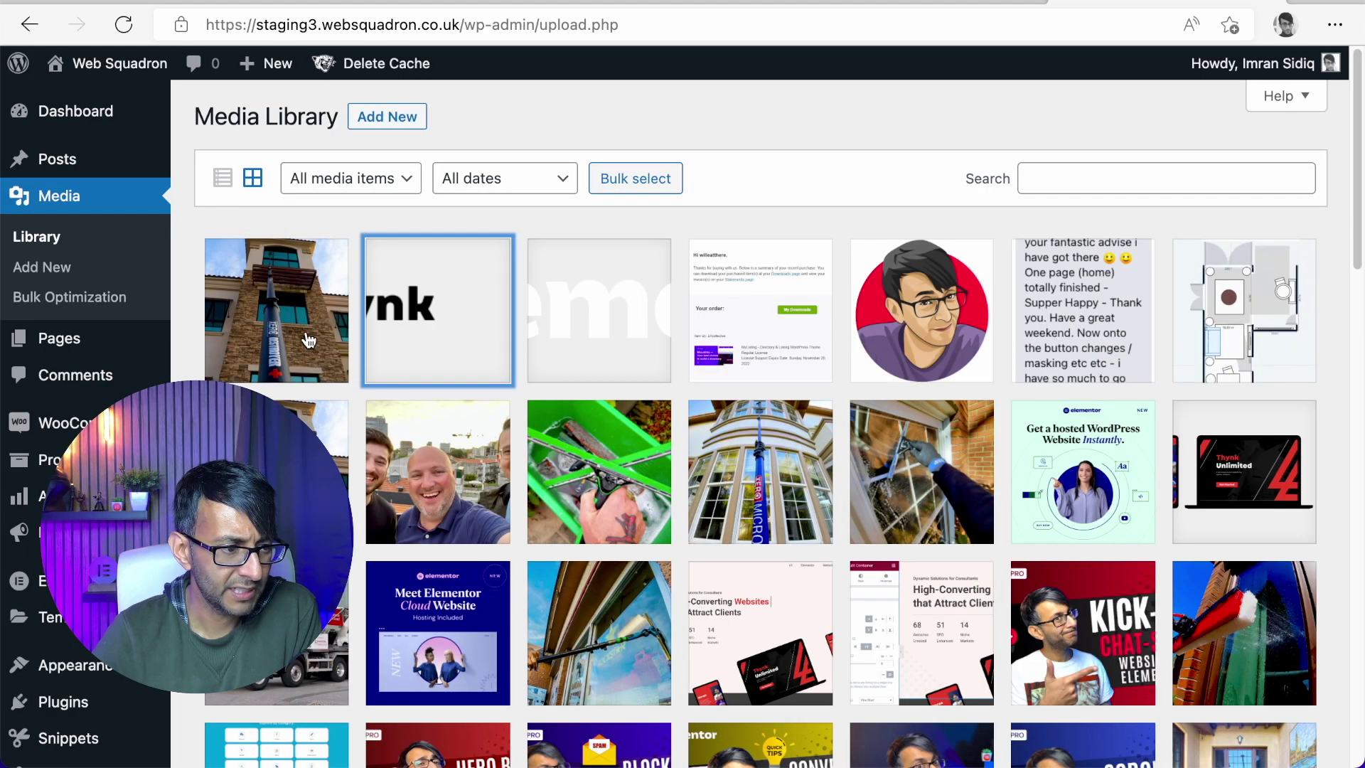
- Check the 8-AUGUST upload's details: a 67 KB WebP at 1242 by 692 pixels
click(278, 305)
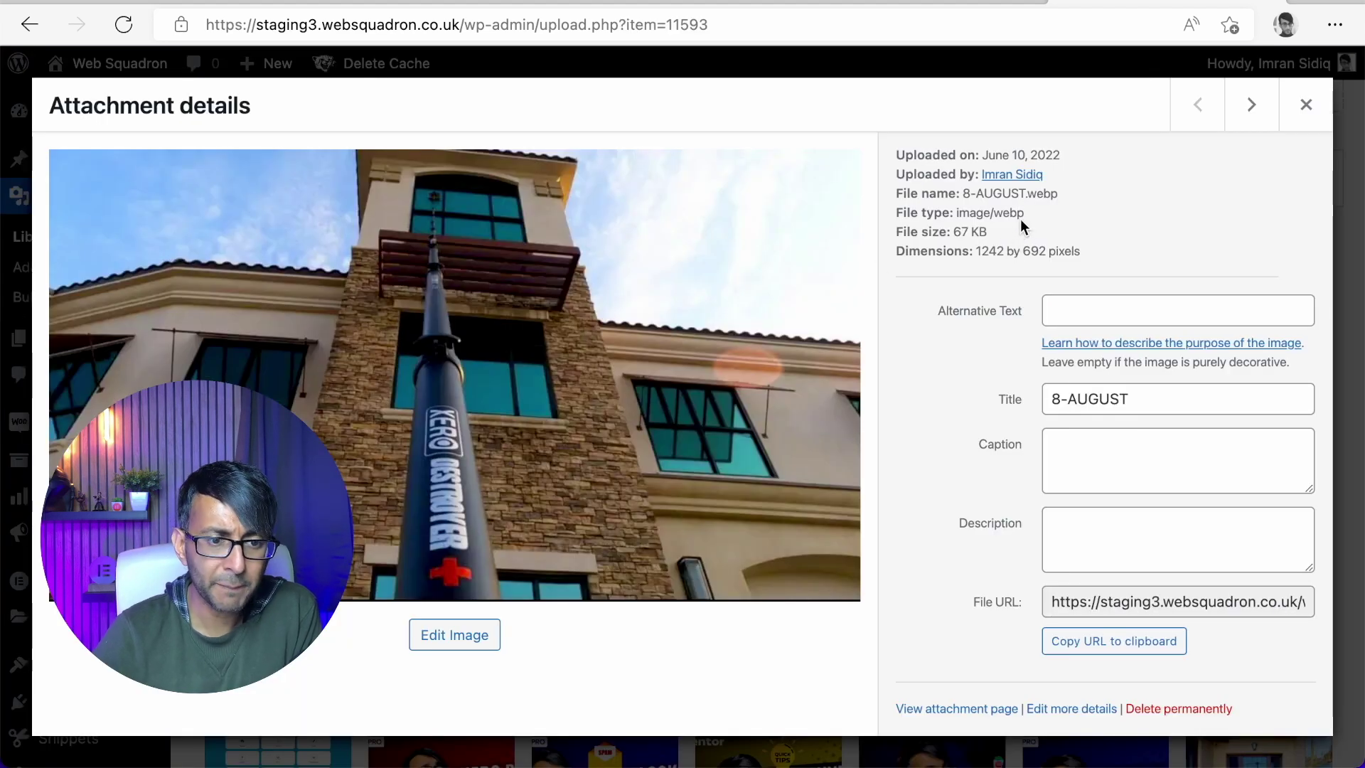
click(1308, 121)
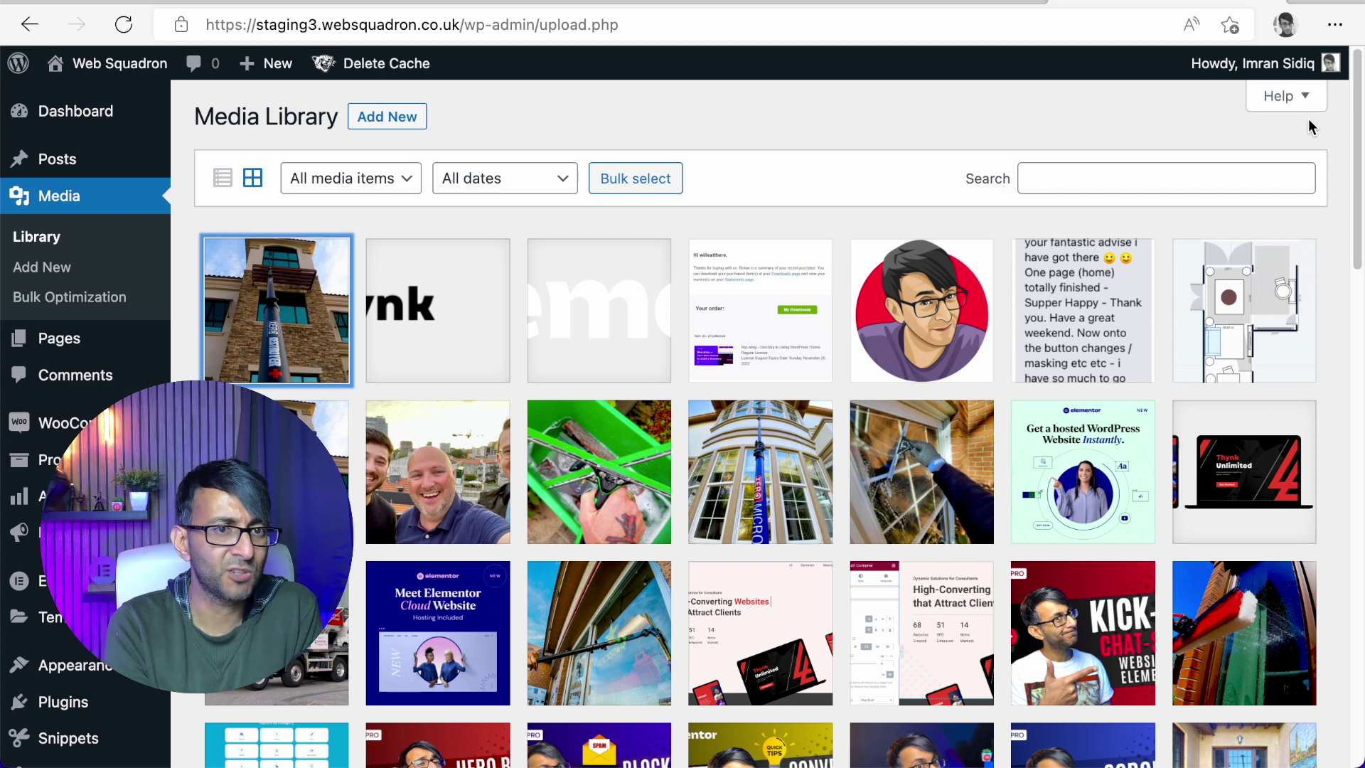
click(276, 311)
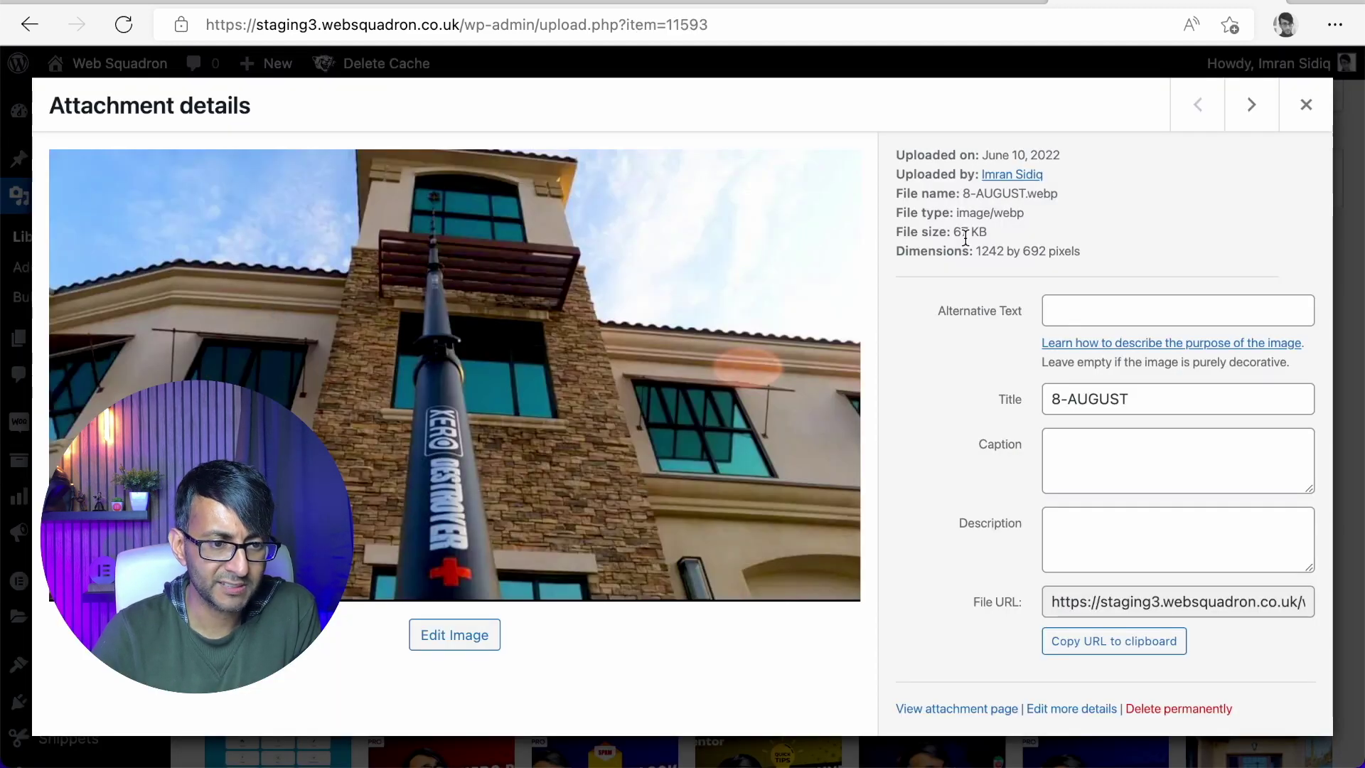
click(1305, 104)
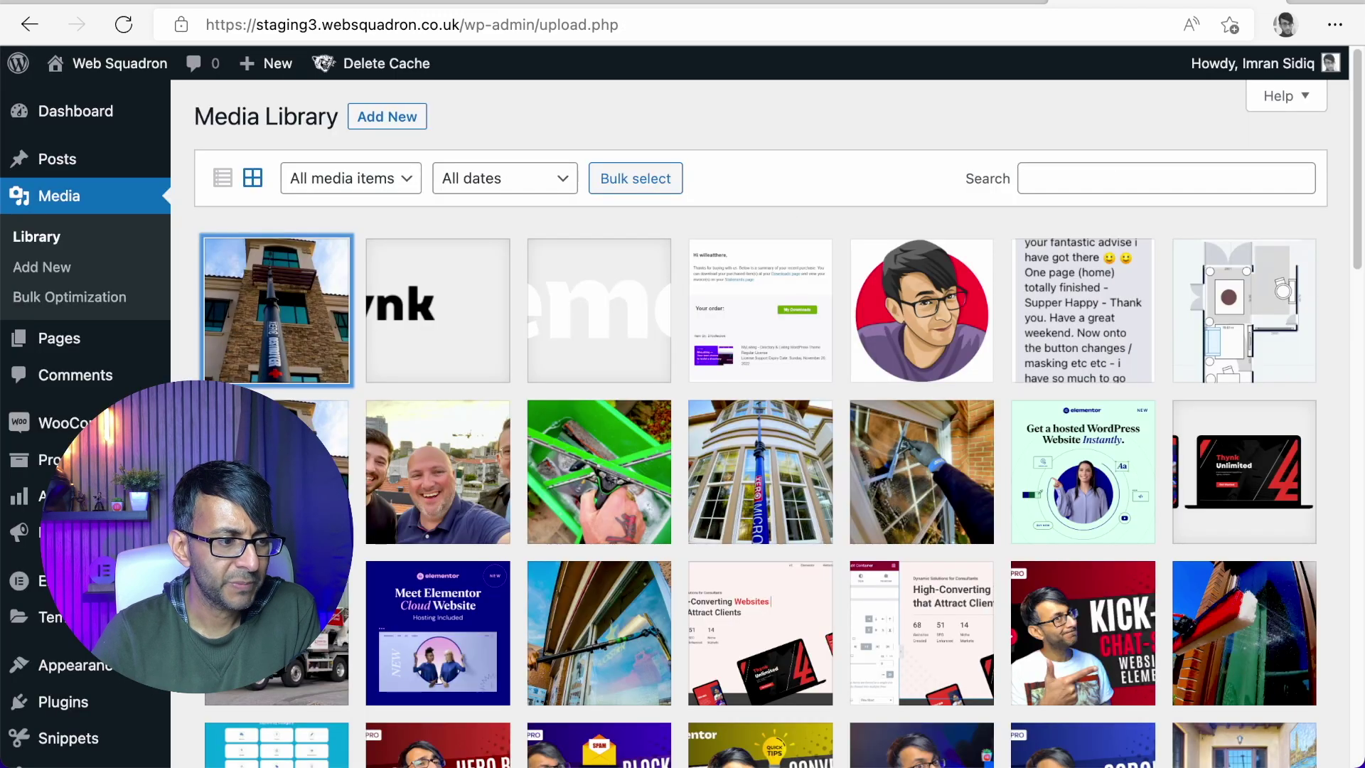
key(Return)
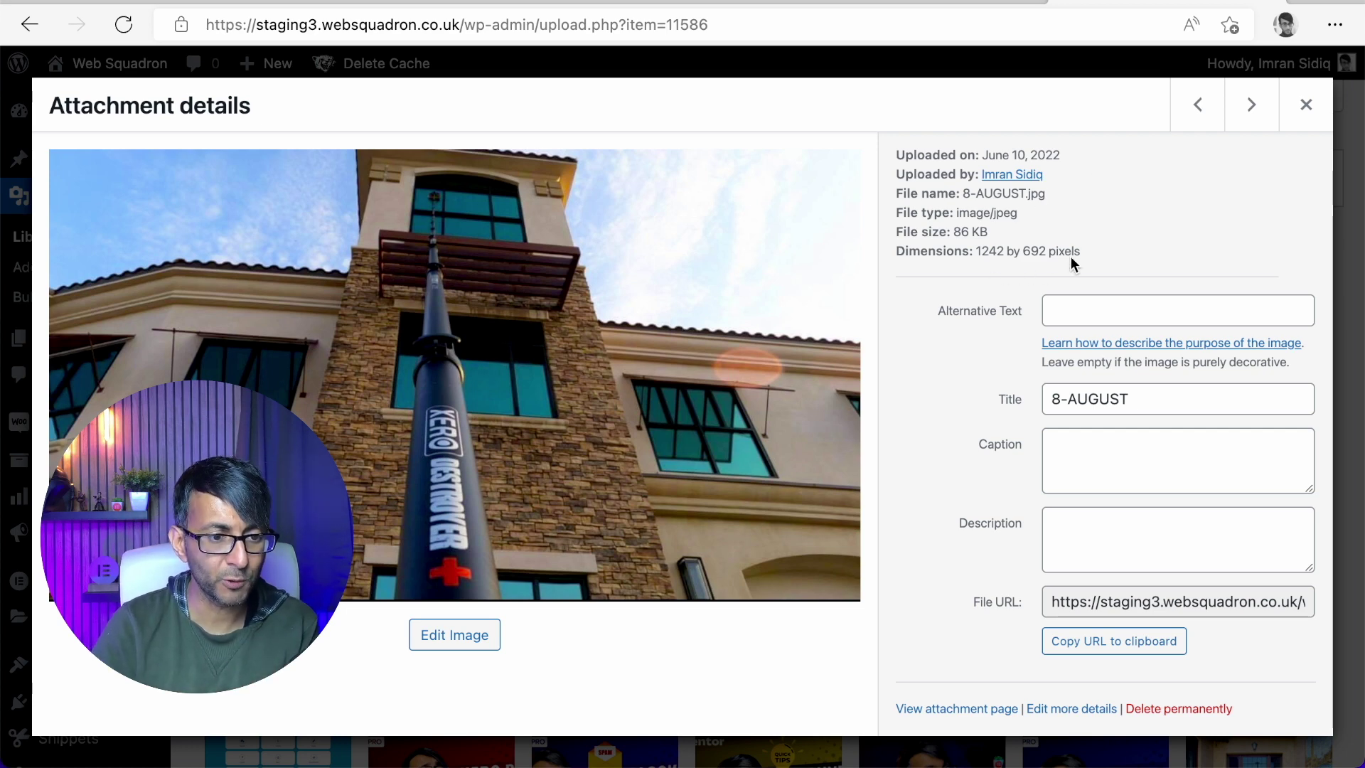
click(1198, 106)
click(1306, 104)
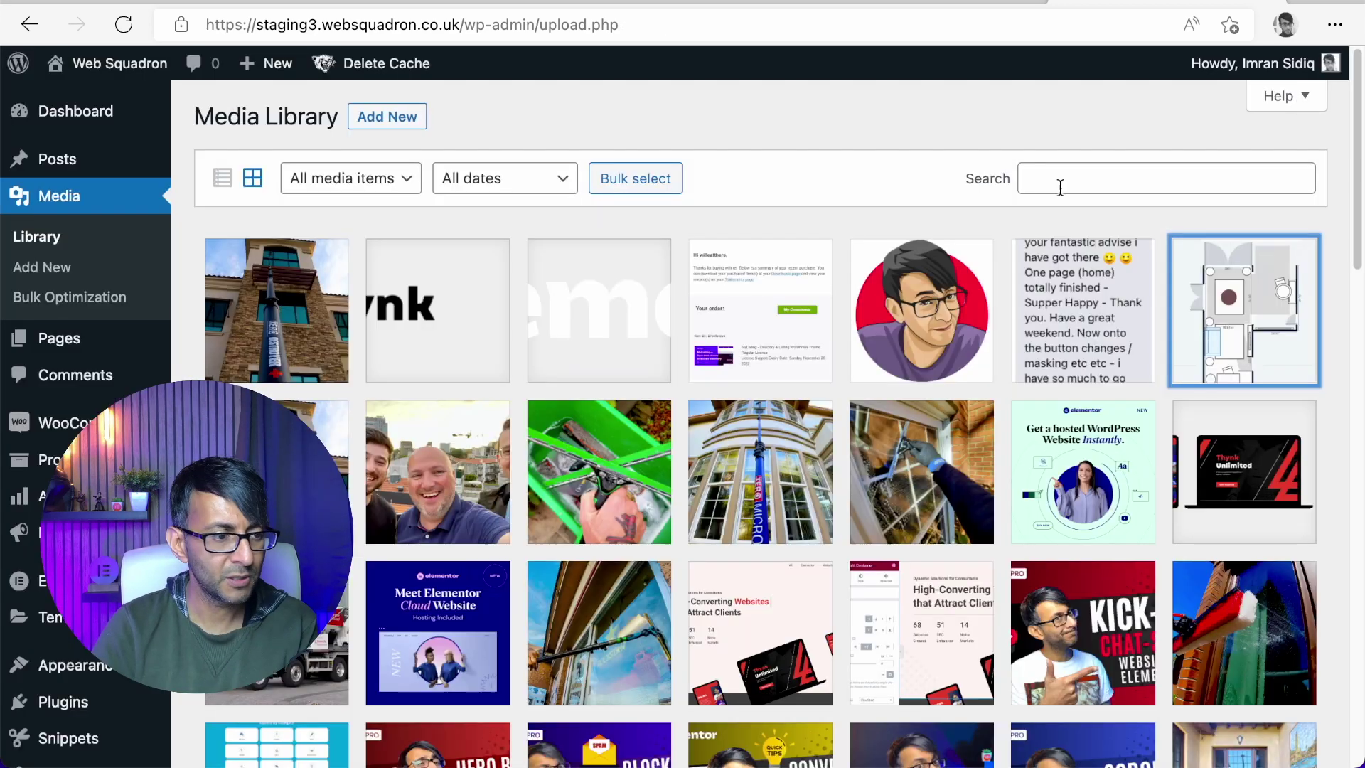
click(344, 306)
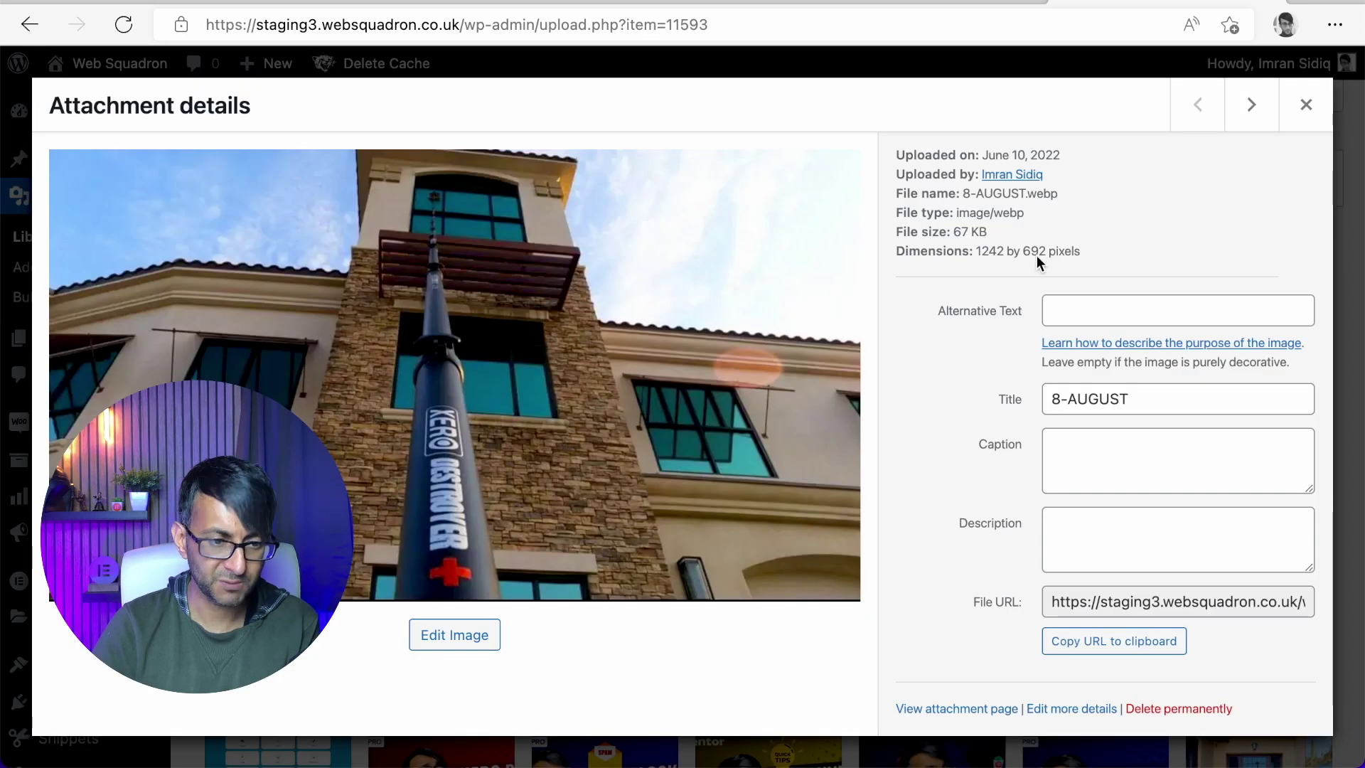
click(1306, 104)
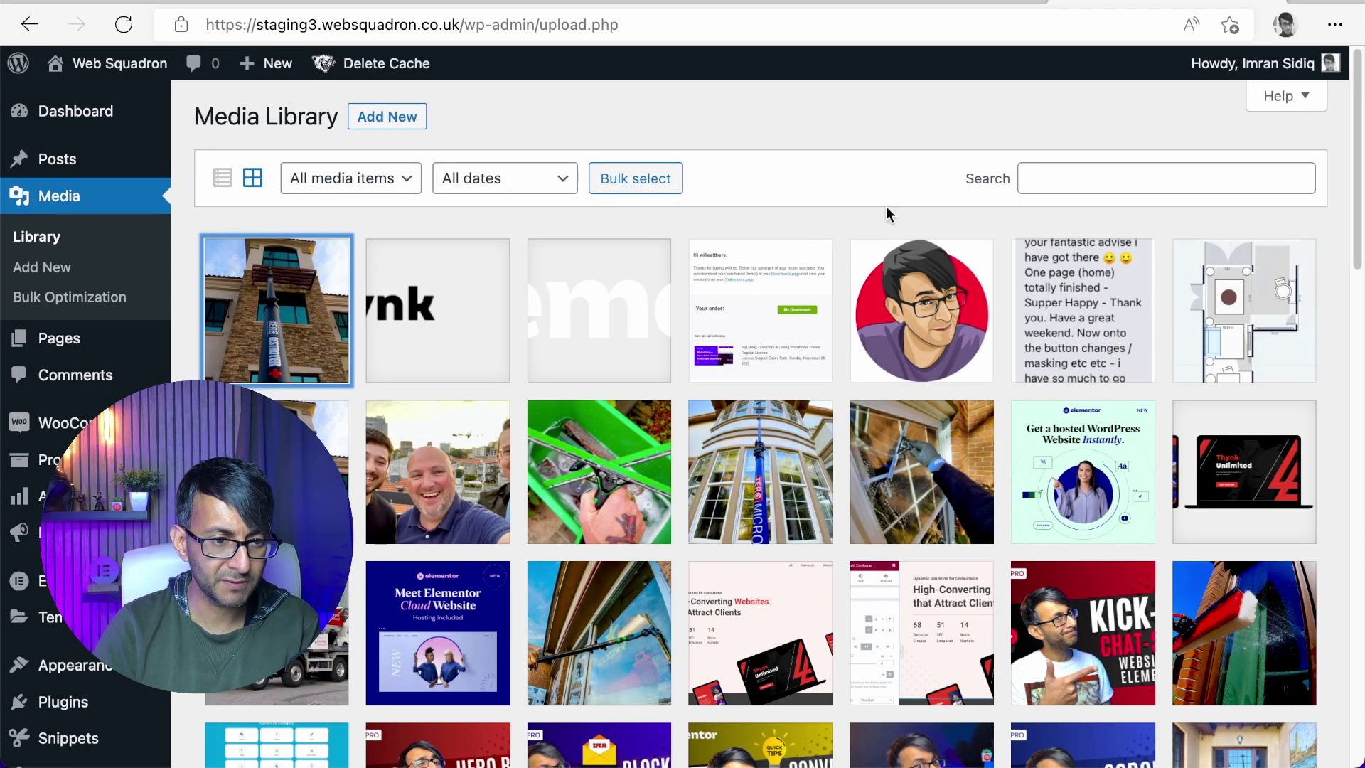
click(284, 282)
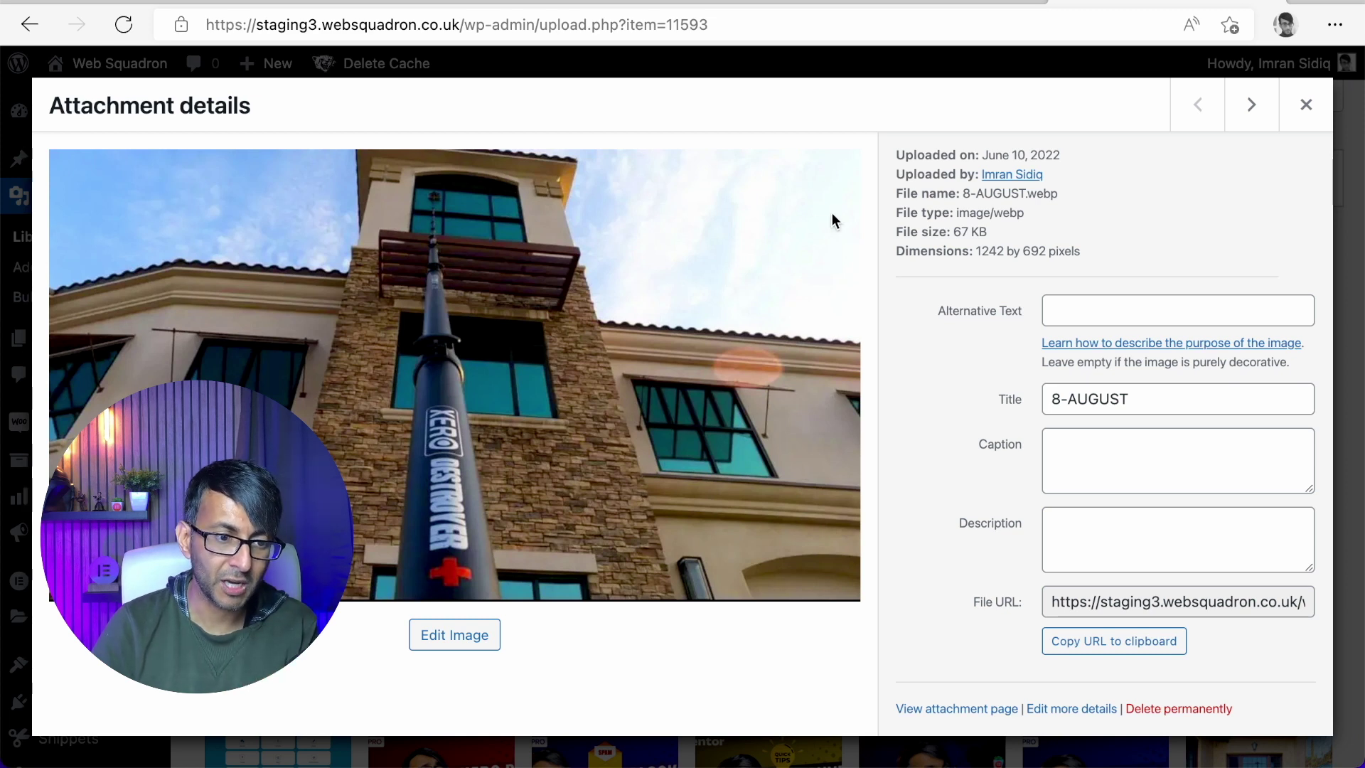
drag(953, 232, 988, 232)
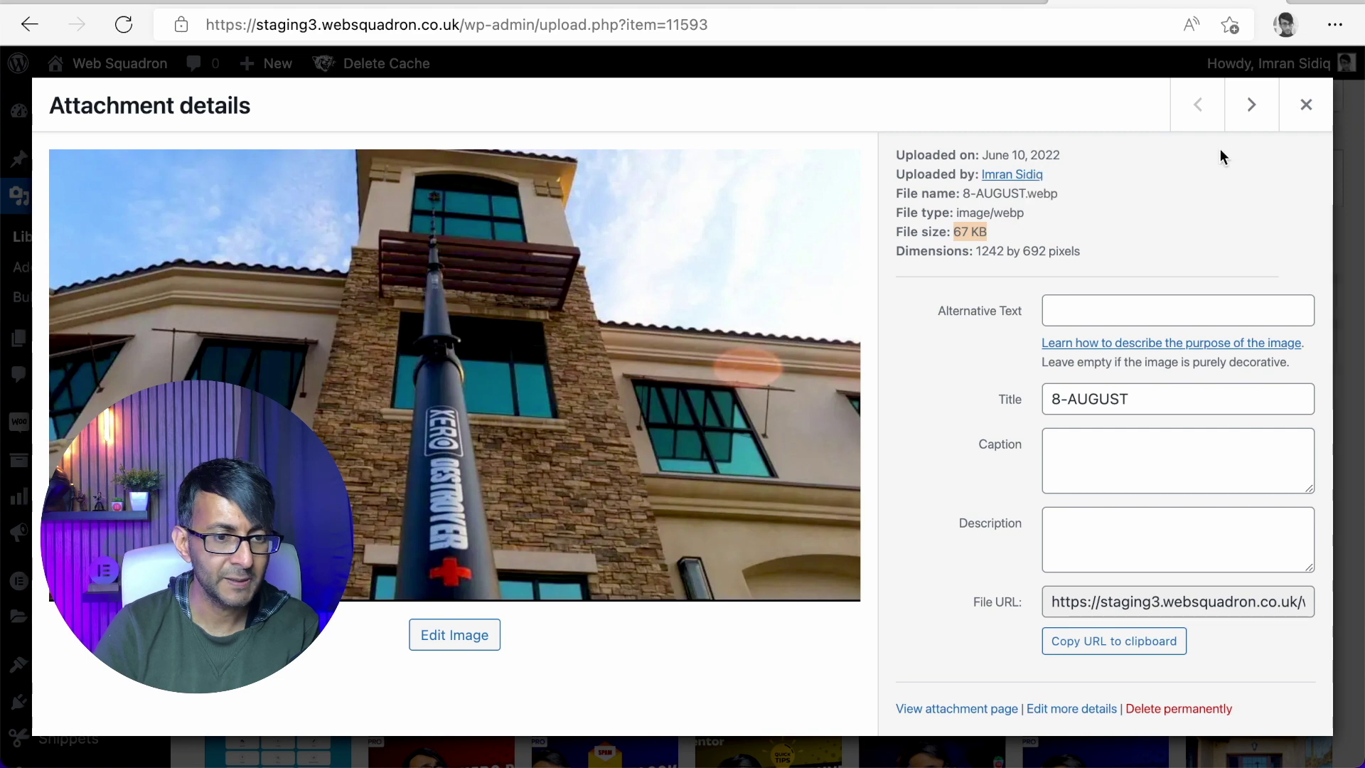
click(1306, 120)
click(746, 466)
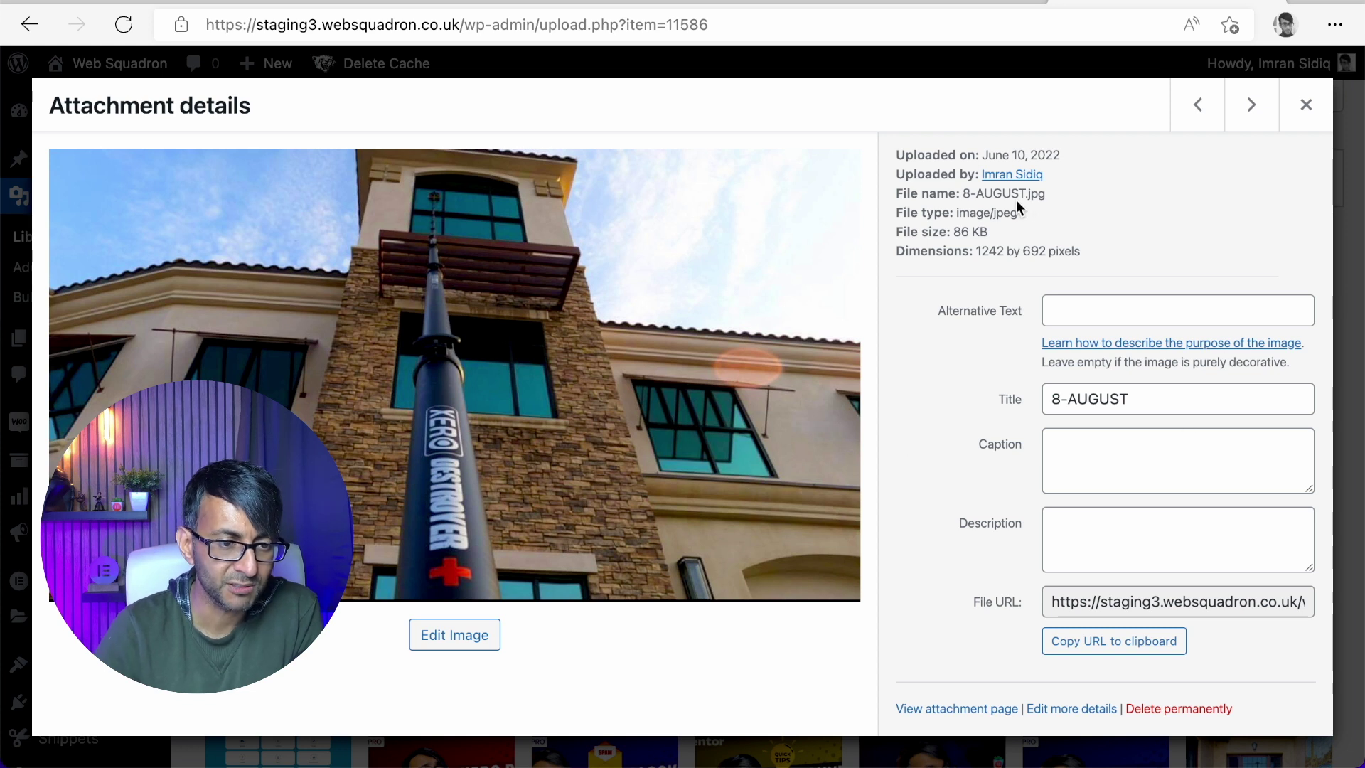
drag(1038, 193, 1045, 193)
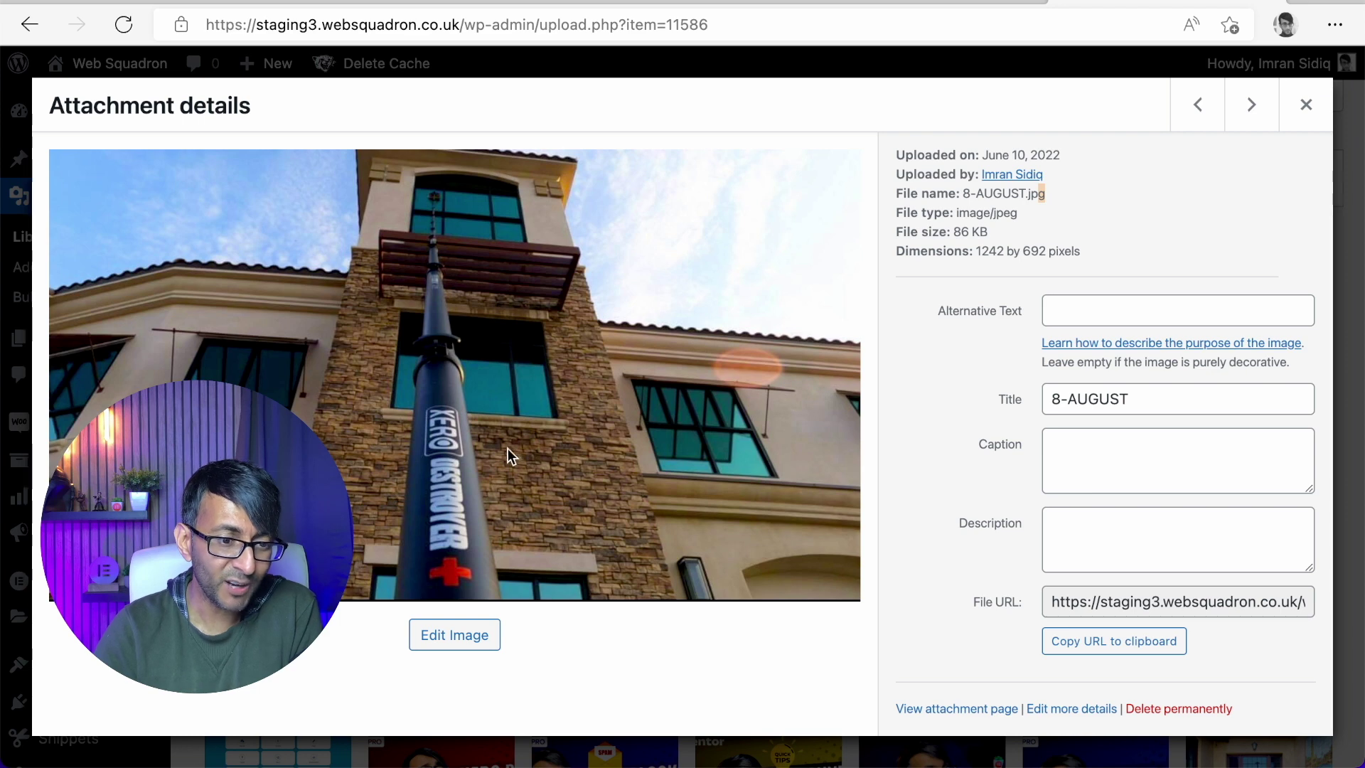
click(1322, 112)
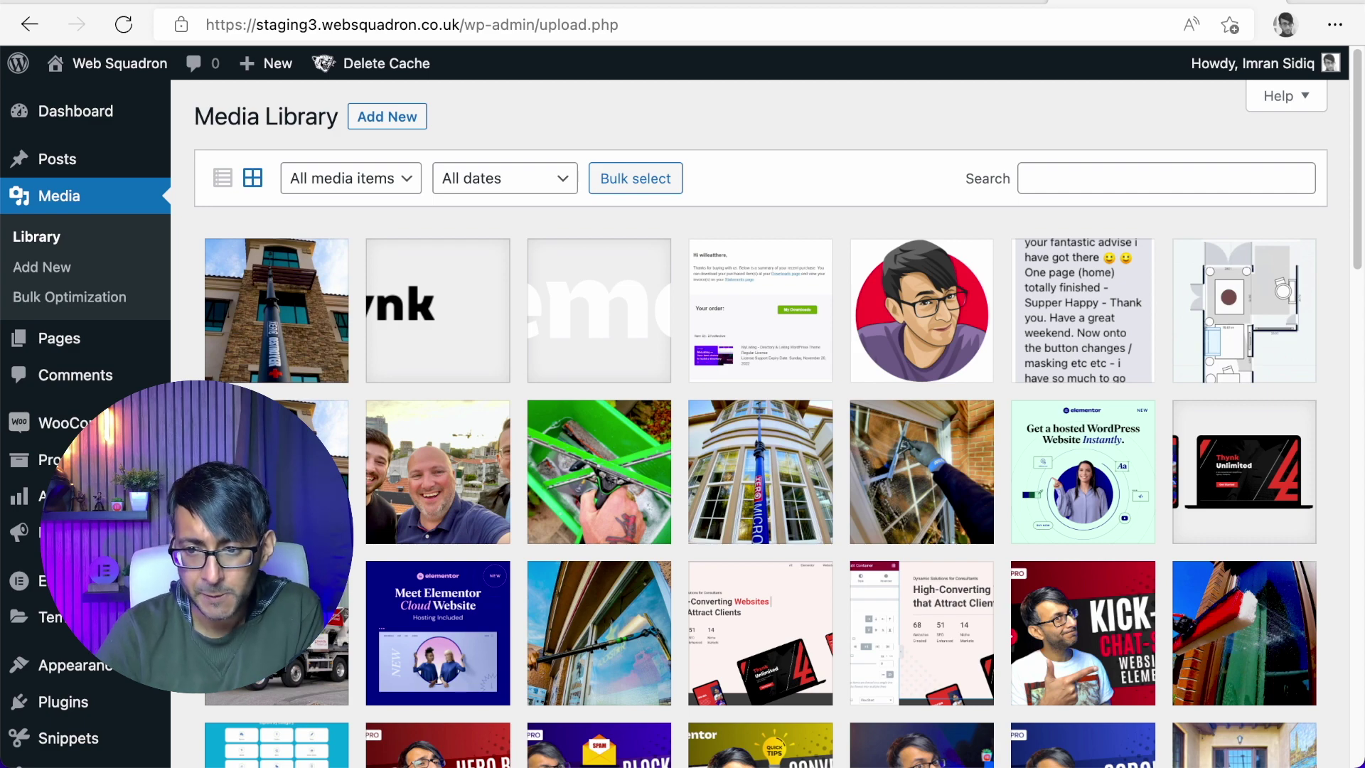
- Drop 61 WebP images, including the ice-cream van photos, into the Media Library to upload
drag(1240, 490, 675, 361)
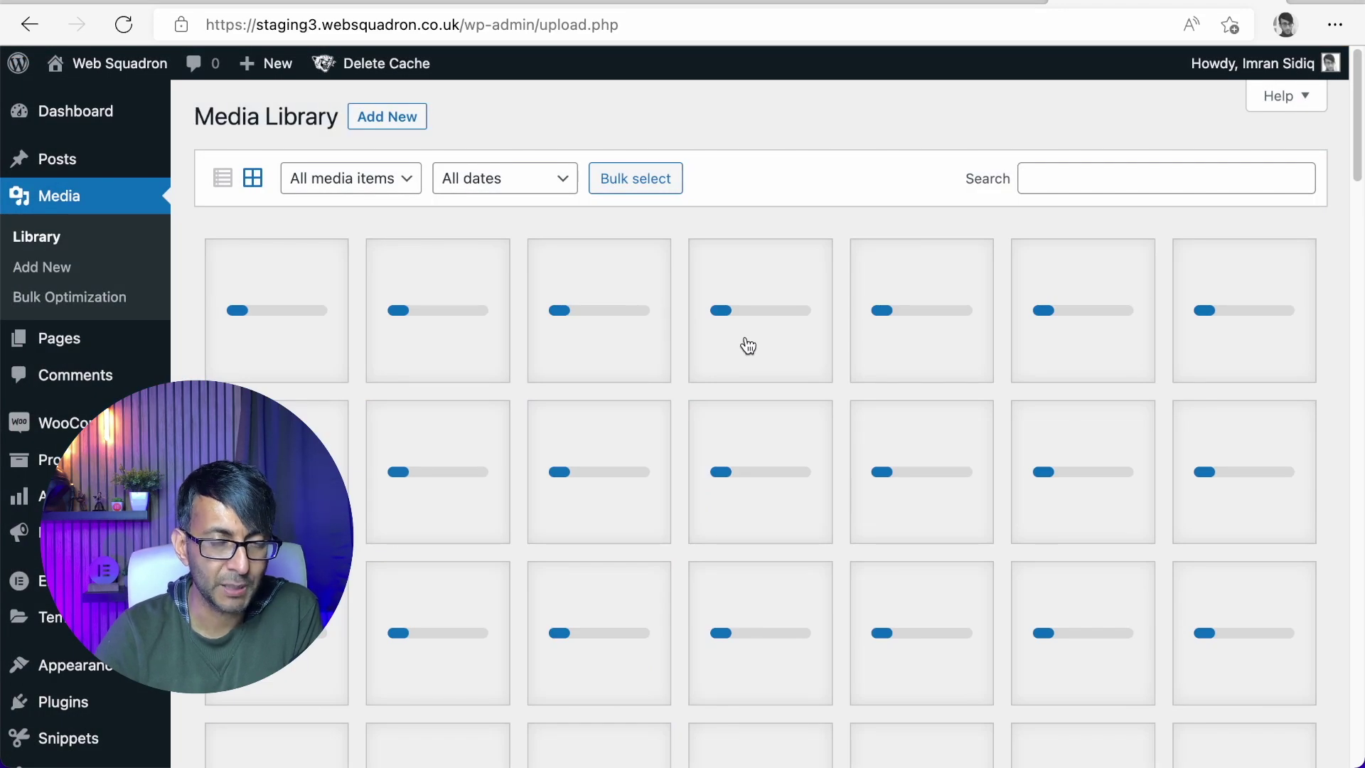